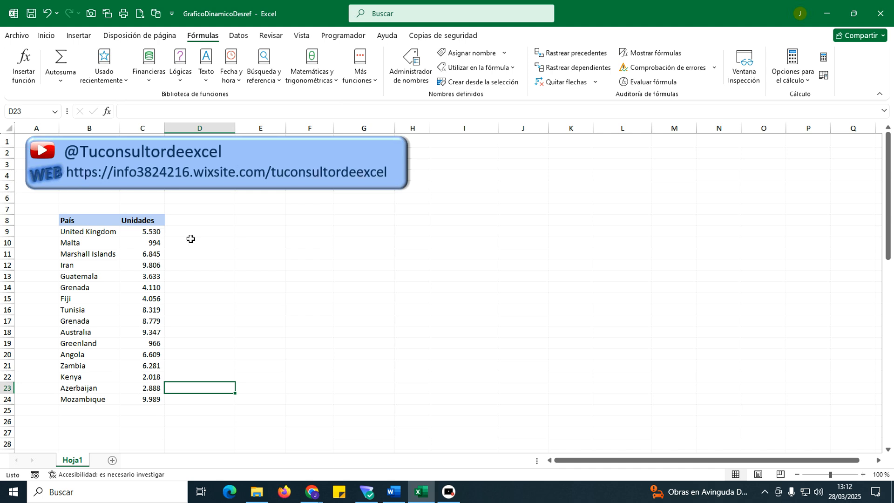
Insert a 2-D clustered column chart from the country and units data in B8:C24 and place it beside the table
left_click_drag(67, 217, 138, 399)
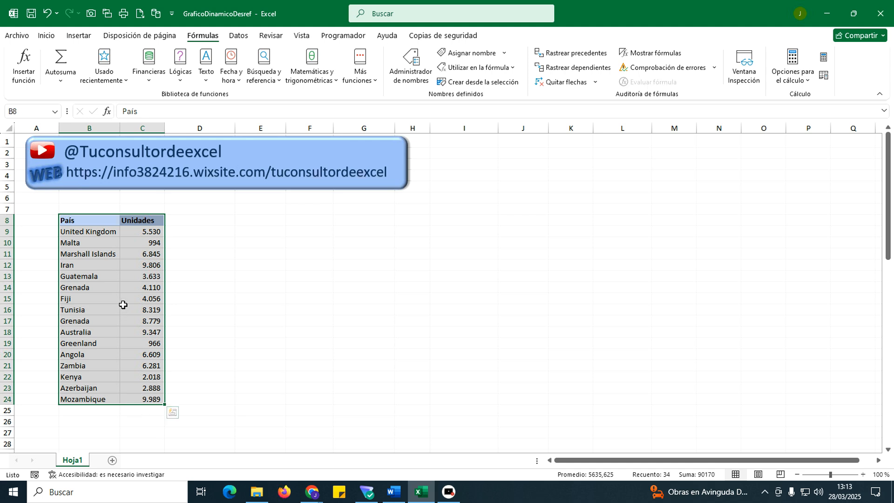
left_click(78, 36)
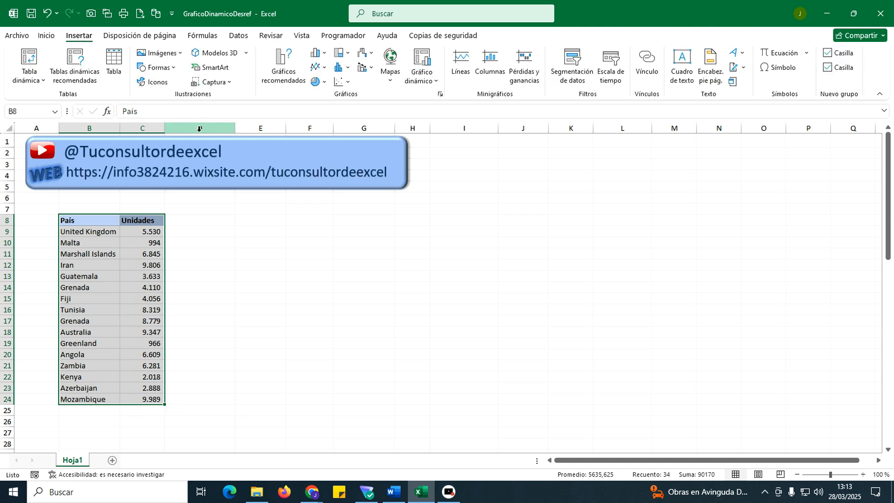
left_click(319, 54)
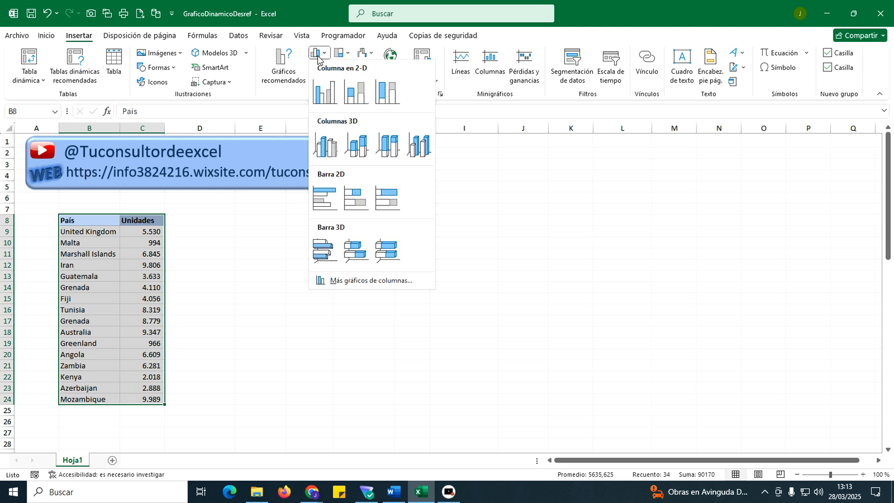
left_click(322, 98)
left_click_drag(488, 227, 358, 227)
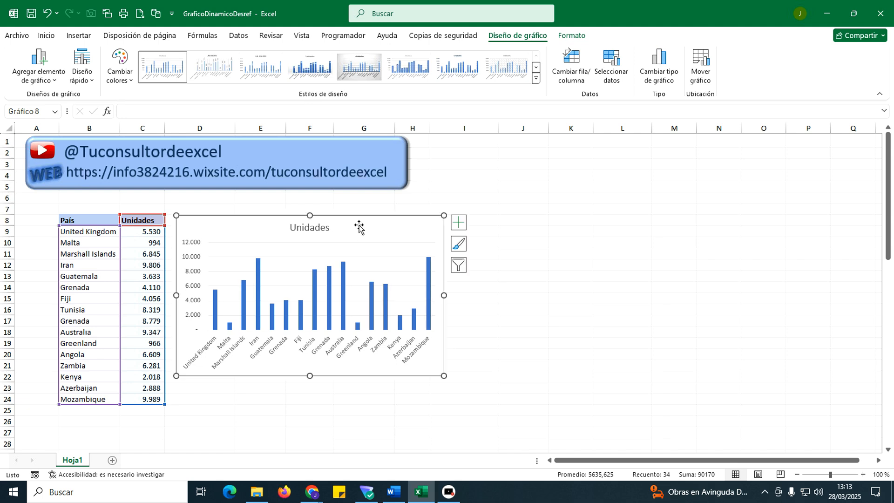
left_click(298, 400)
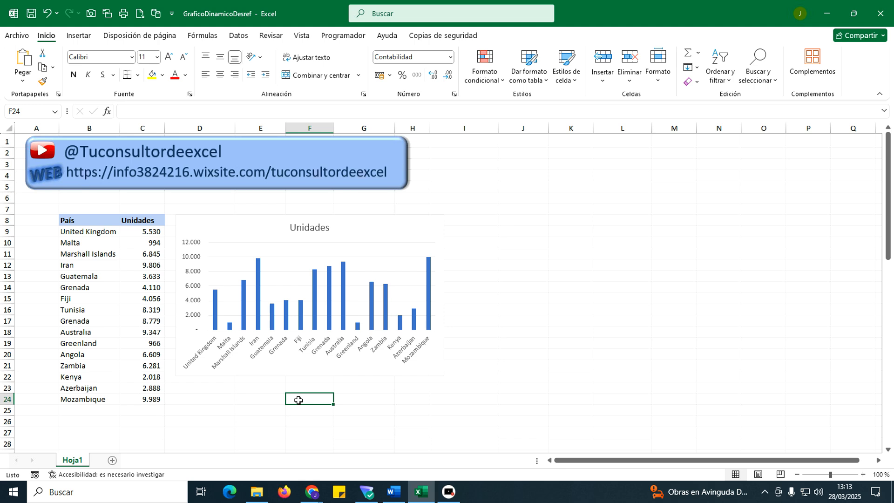
Add a row below Mozambique with country España and 5.200 units
left_click(103, 411)
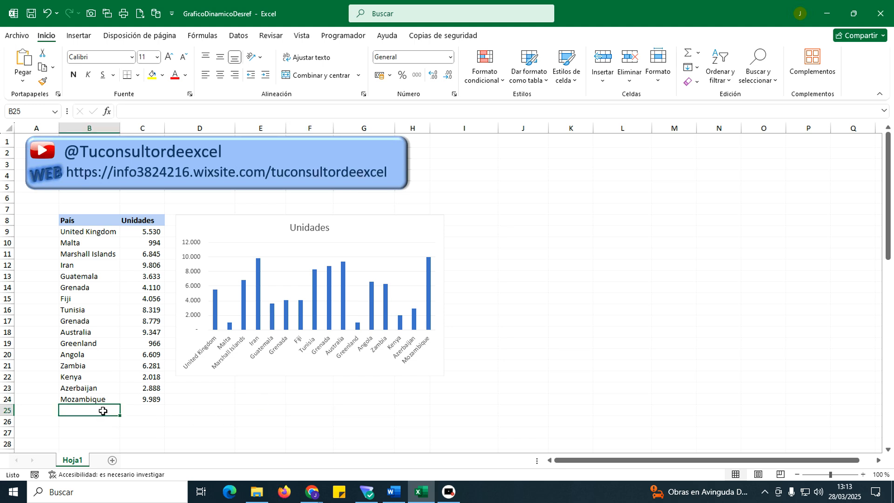
type("España")
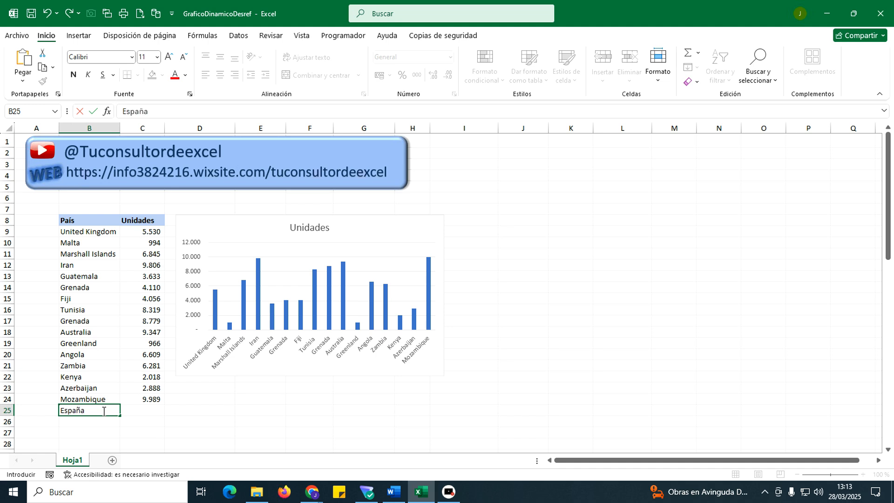
key("Tab")
type("5.200")
key("Return")
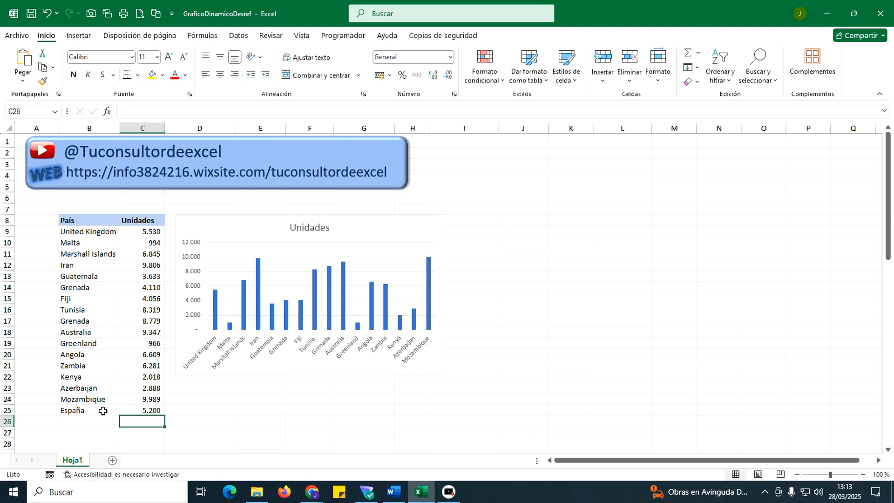
Check which table rows the chart's source range covers, compared with the España row
left_click(428, 355)
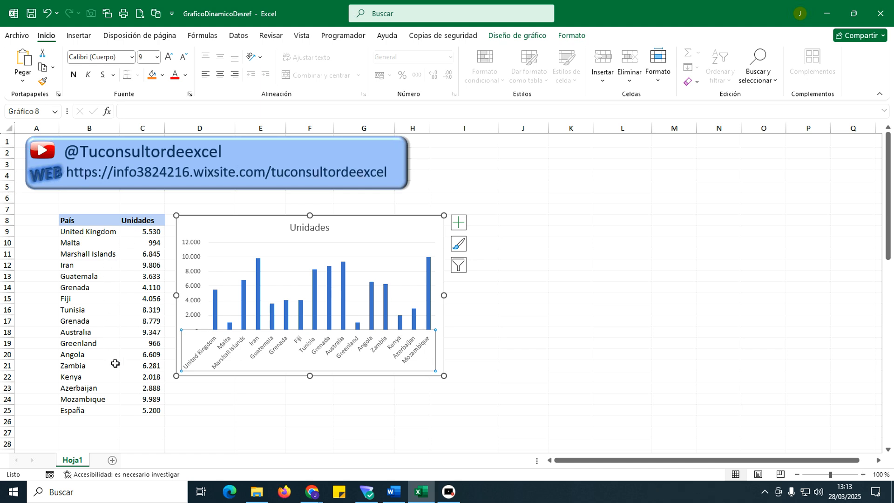
left_click(90, 411)
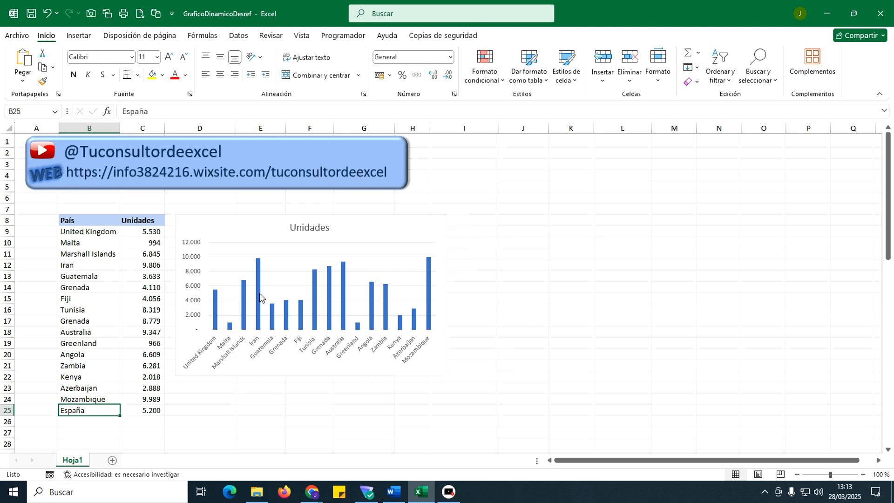
left_click(386, 226)
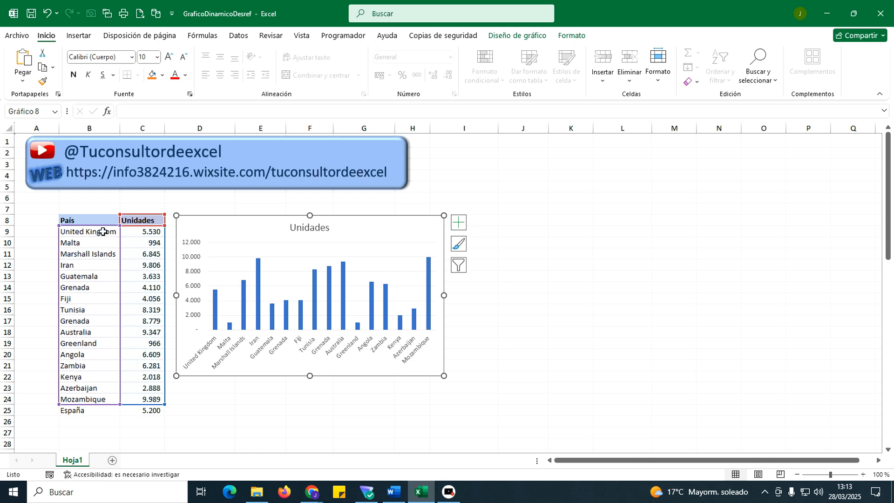
Clear the España row in B25:C25
left_click(72, 408)
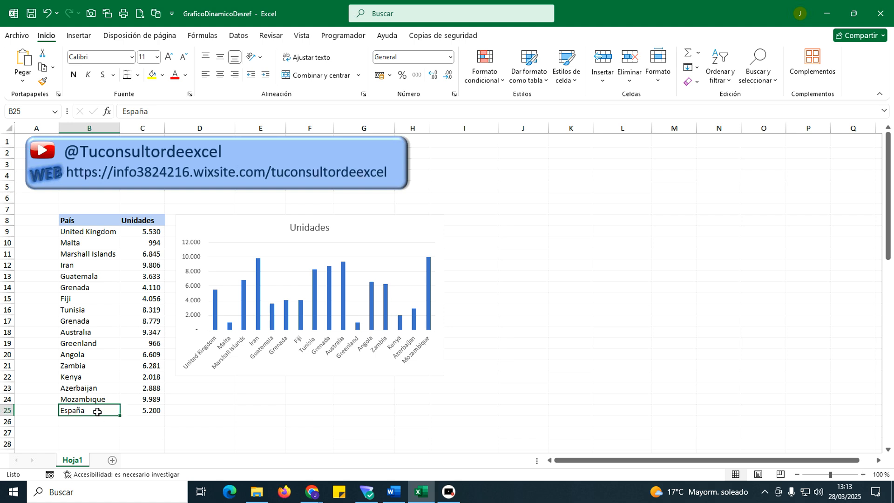
left_click_drag(96, 410, 134, 410)
key("Delete")
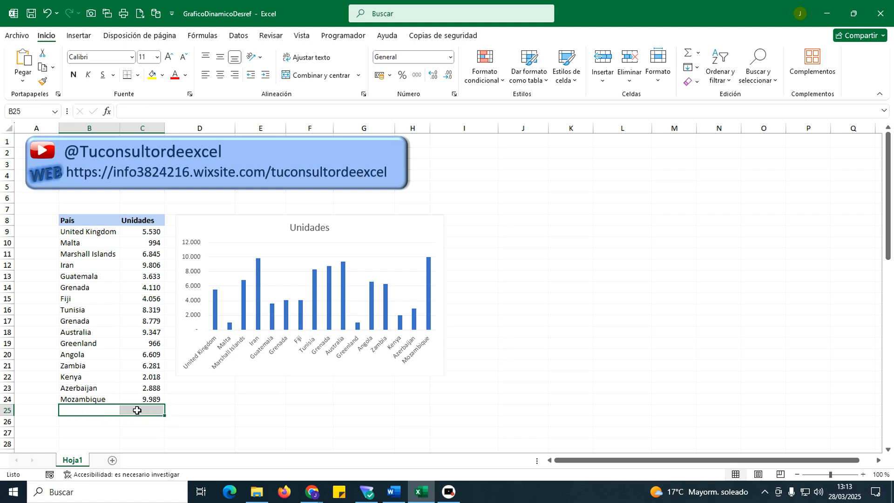
Shrink the chart to span about columns D to F and rows 8 to 17, and narrow column G slightly
left_click(380, 231)
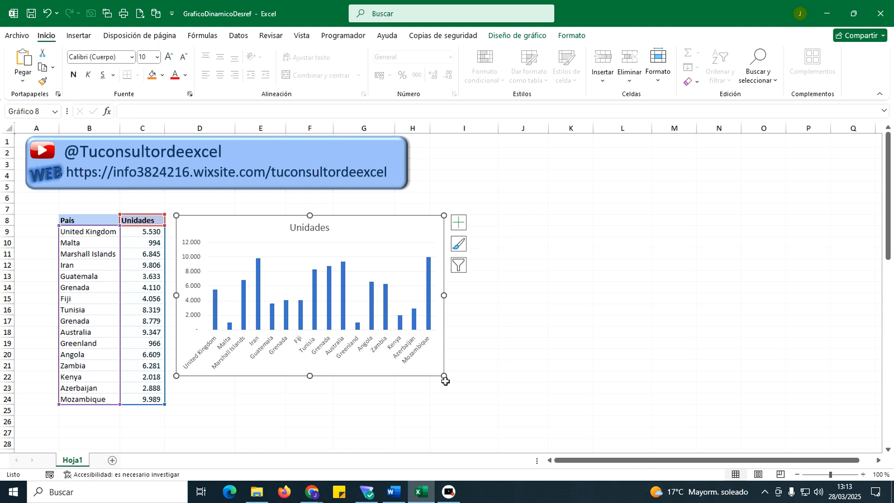
left_click_drag(444, 375, 327, 328)
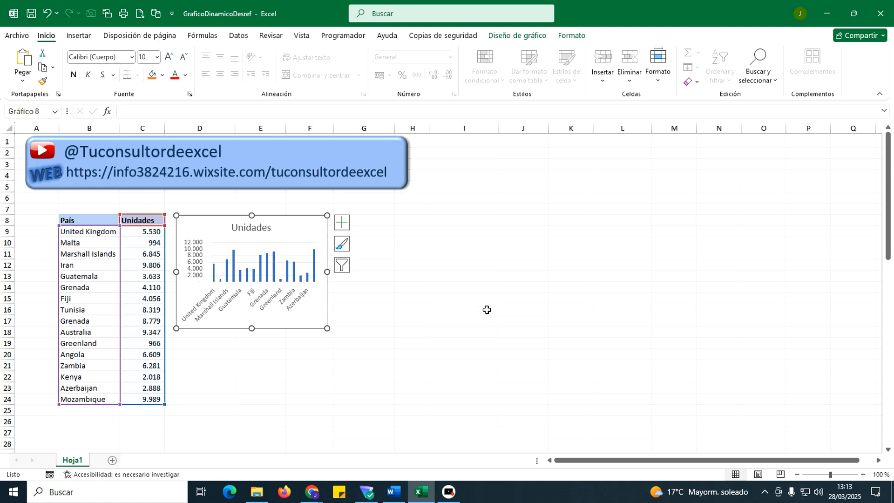
left_click(411, 220)
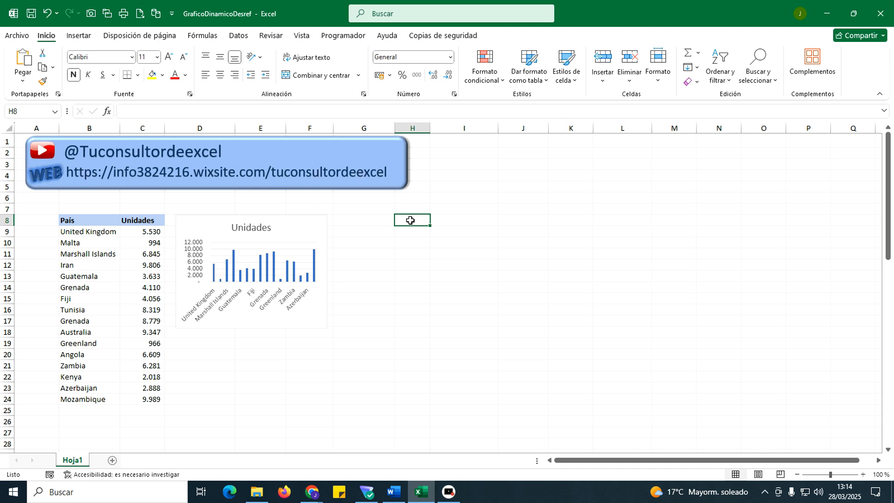
left_click_drag(394, 128, 378, 128)
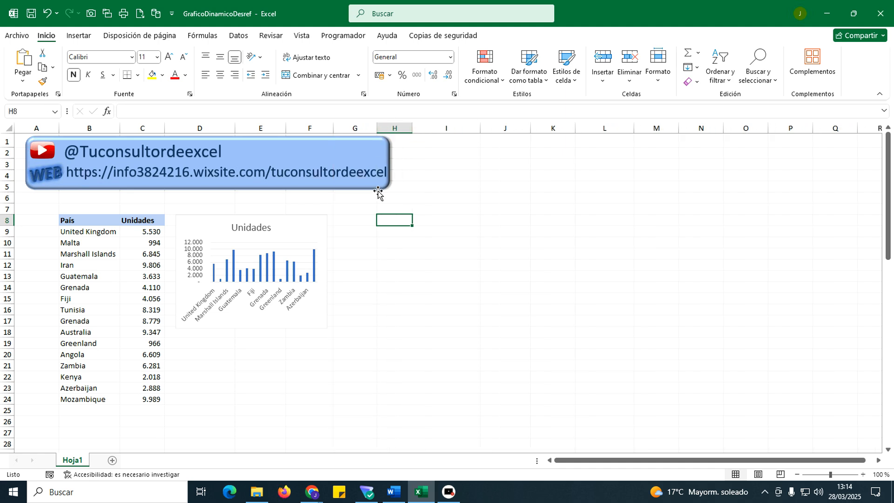
Start a DESREF formula in G8 with B9 as the reference and 0 for both the row and column offsets
left_click(368, 221)
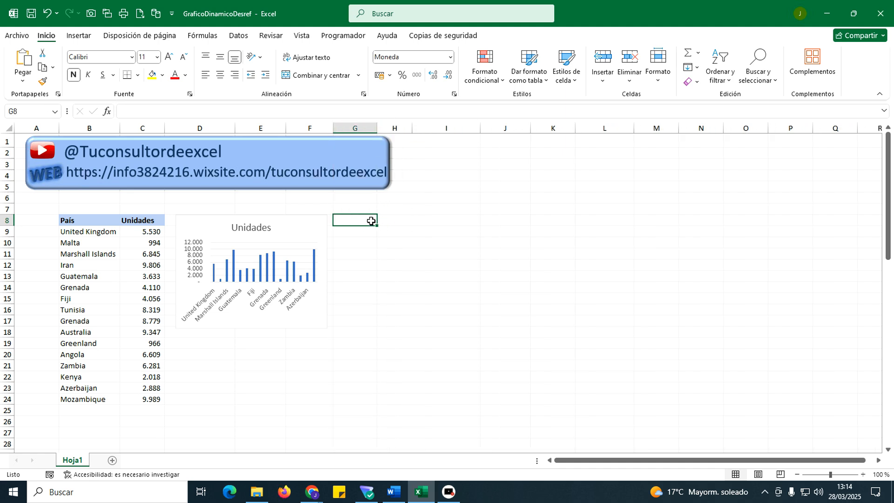
type("=")
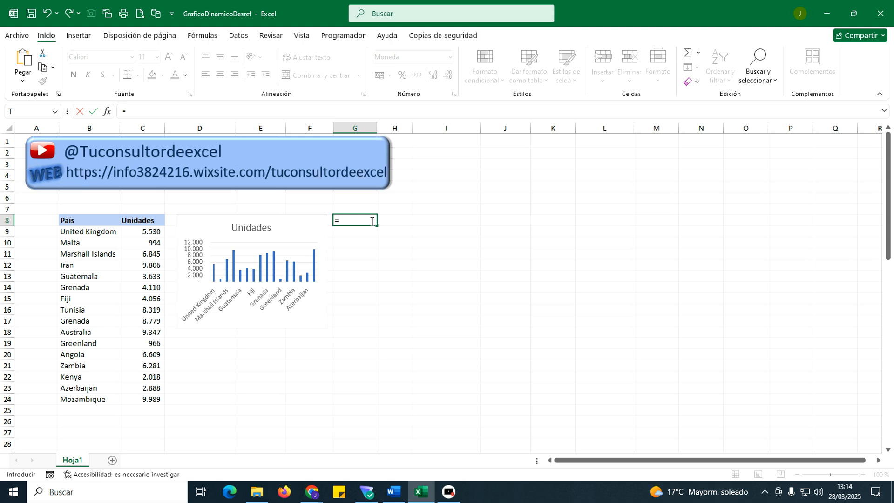
type("DES")
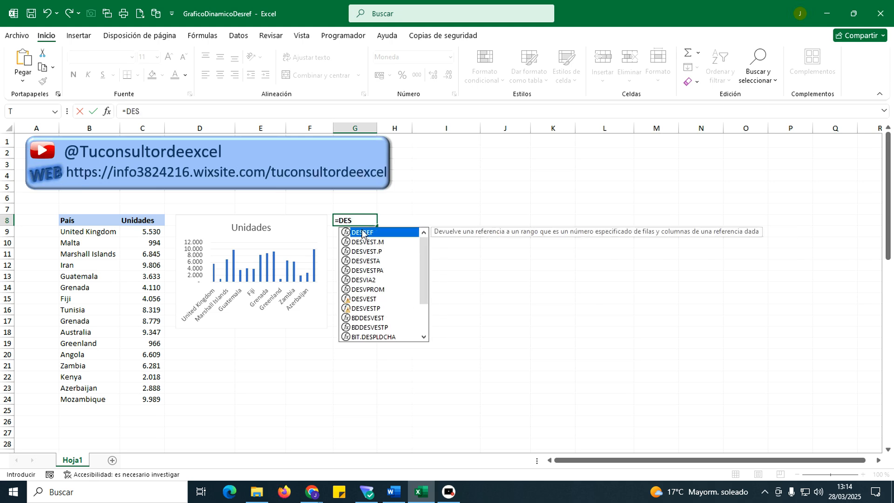
double_click(362, 232)
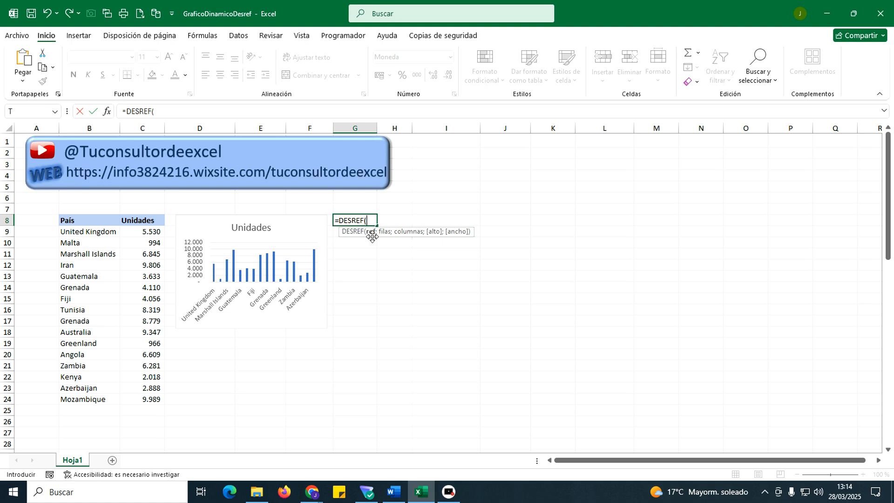
left_click(83, 231)
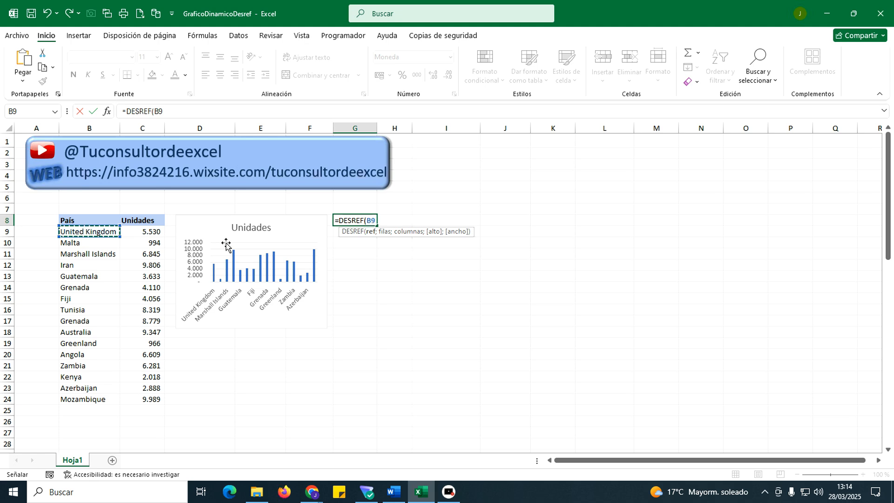
type(";")
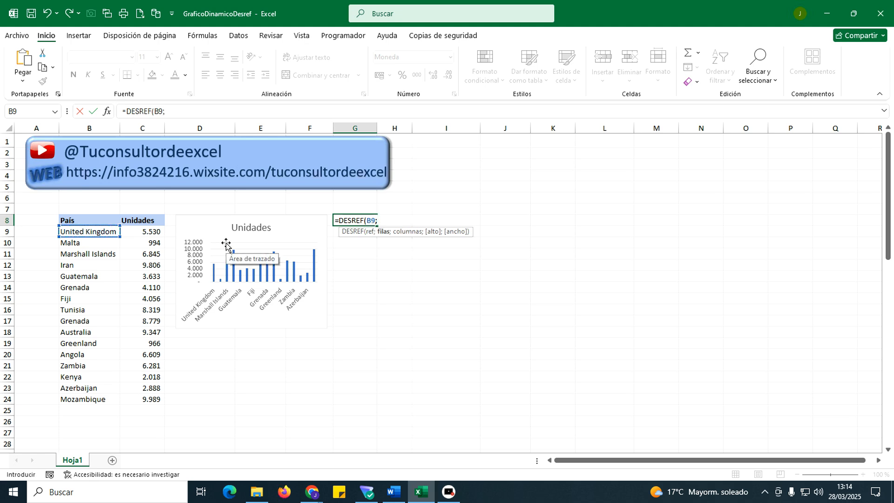
type("0;0;")
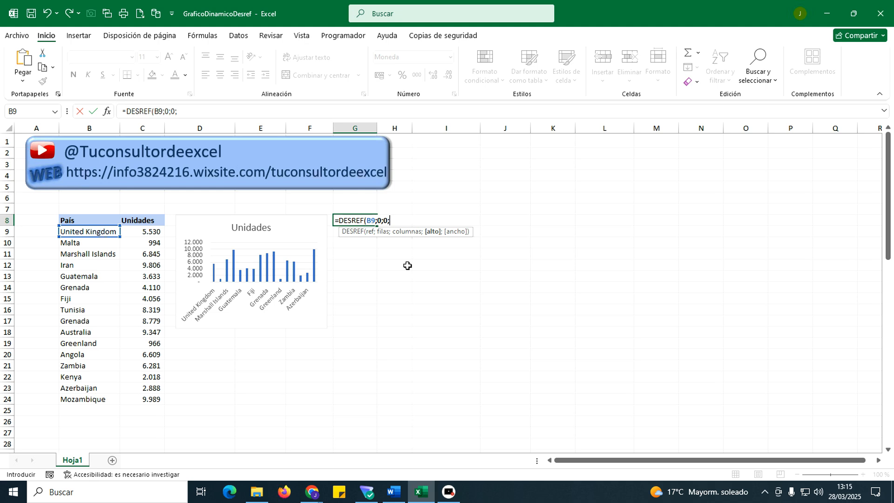
Complete the DESREF formula in G8 with CONTARA(B:B) as the height and 1 as the width
type("Contar")
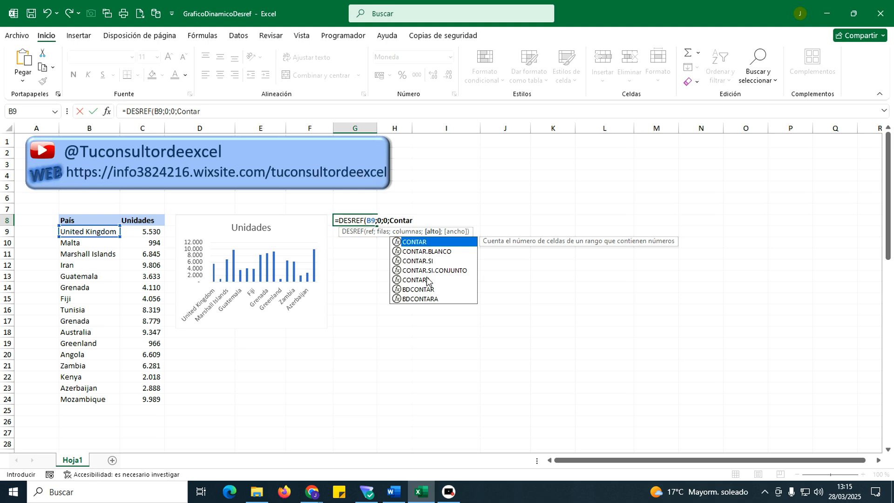
left_click(427, 280)
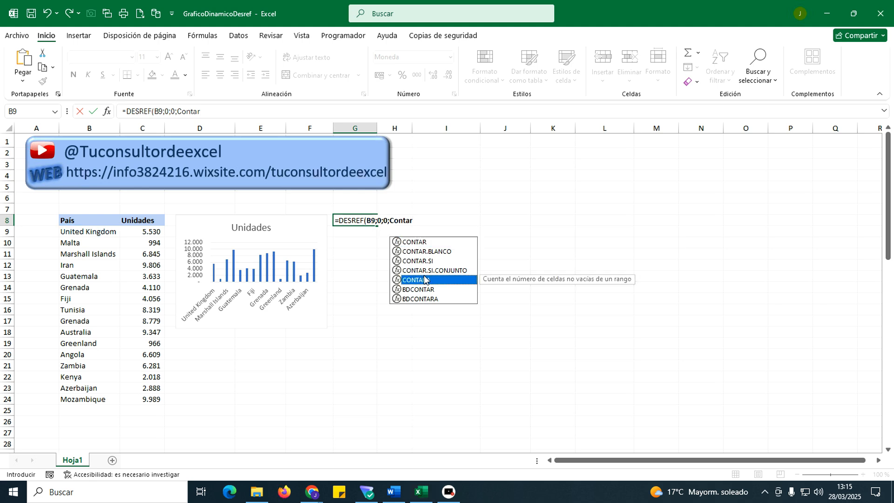
double_click(422, 278)
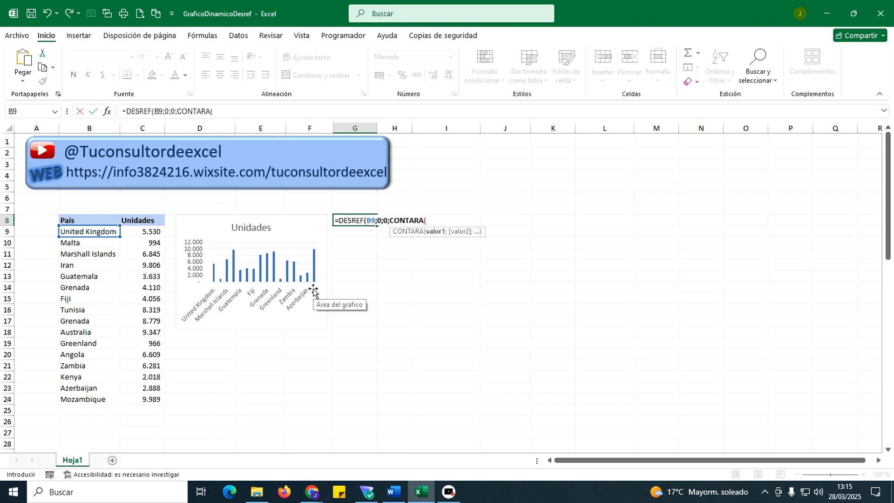
type("B")
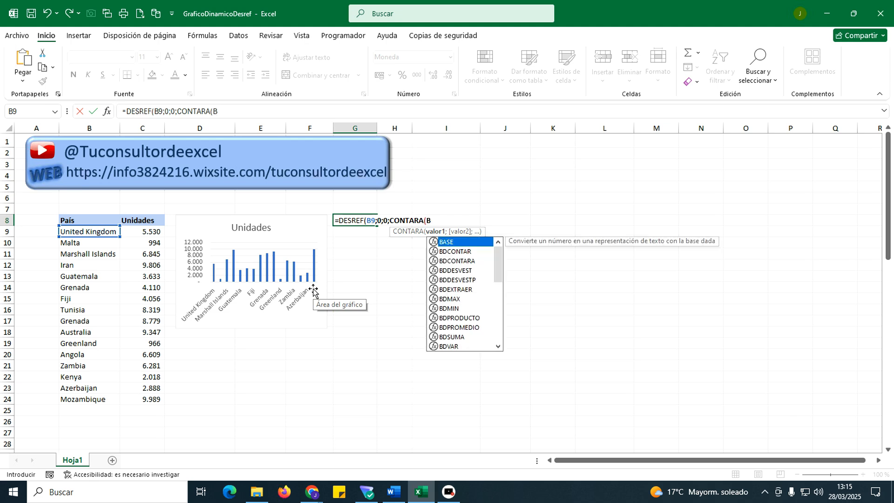
type(":B")
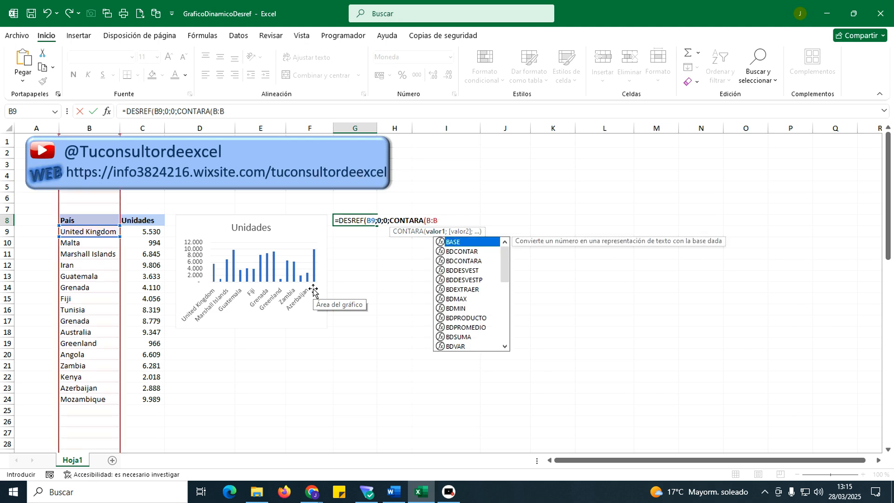
type(")")
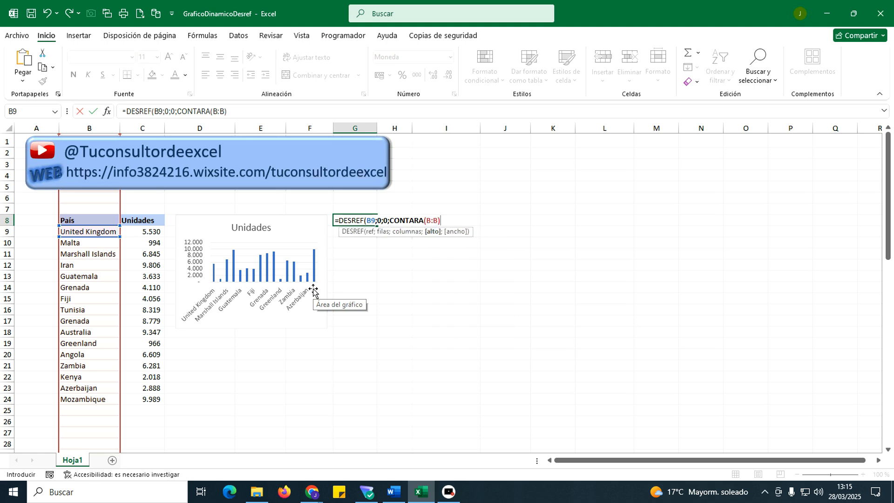
type(";")
type("1)")
key("Tab")
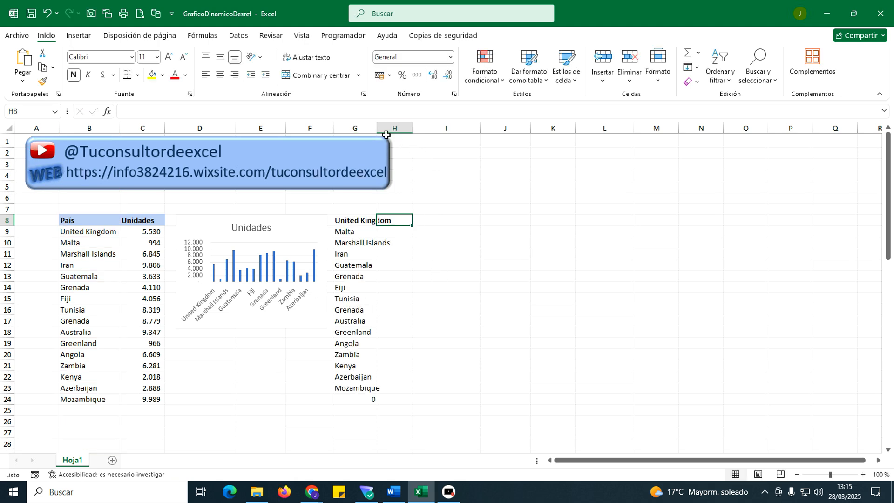
Widen column G to fit the country names and remove the bold formatting from G8
left_click_drag(377, 127, 392, 127)
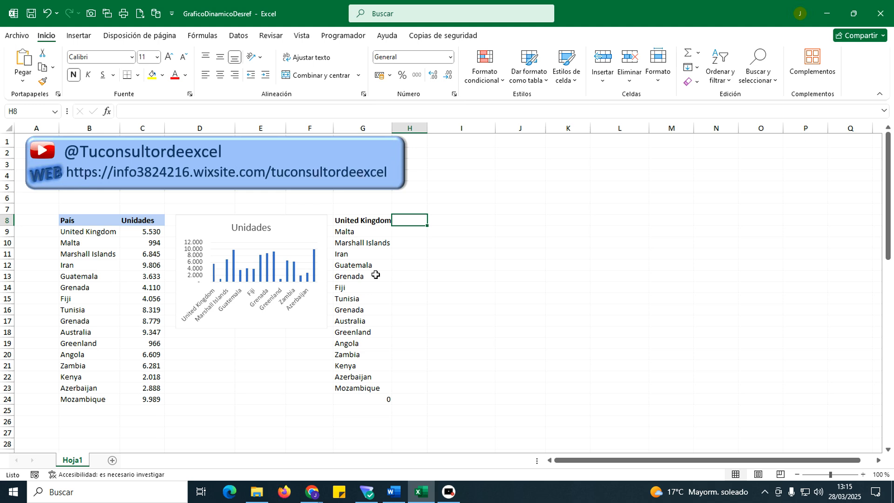
left_click(354, 401)
left_click(366, 221)
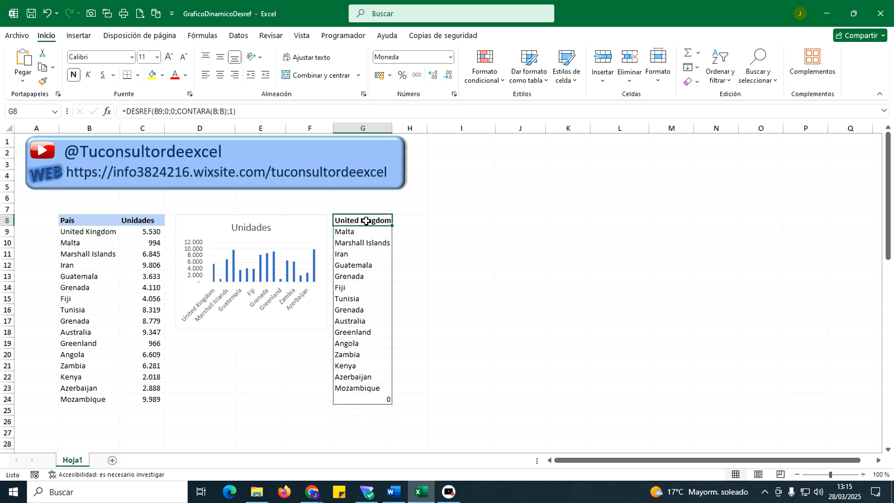
left_click(72, 76)
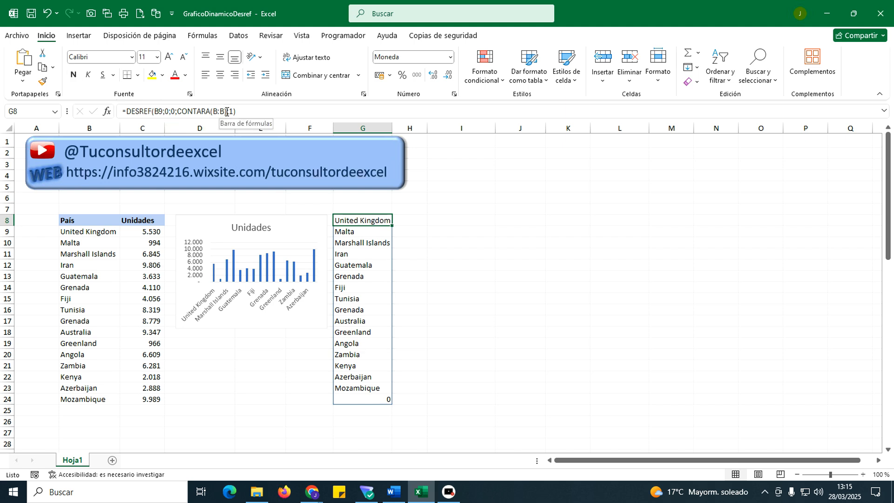
Subtract 1 from CONTARA(B:B) in the G8 DESREF formula so the header row is excluded from the height
left_click(226, 111)
type(";")
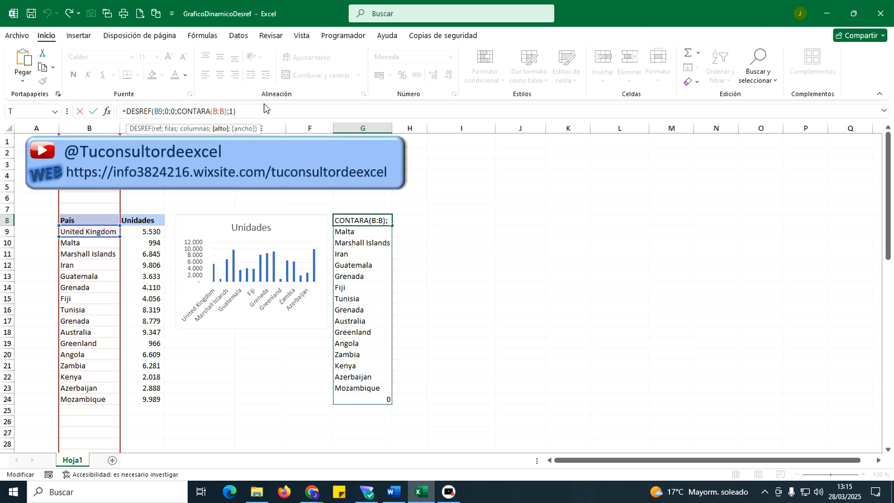
type("-1")
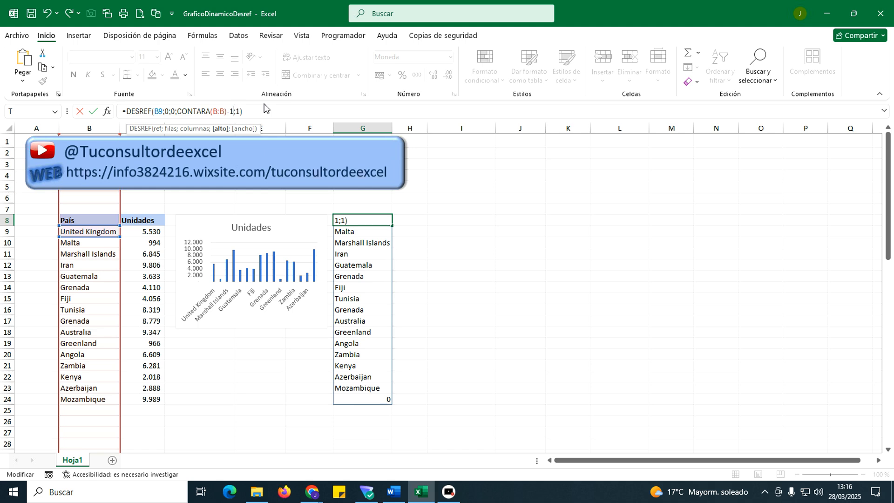
key("Tab")
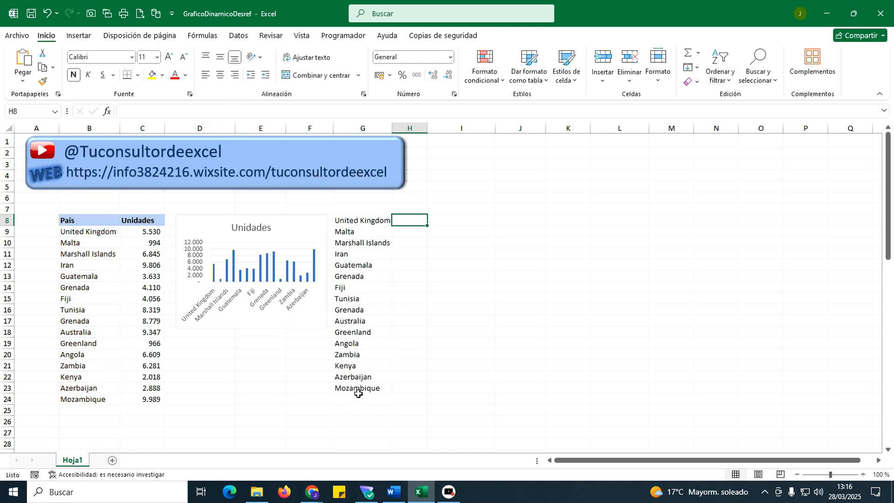
left_click_drag(81, 232, 83, 399)
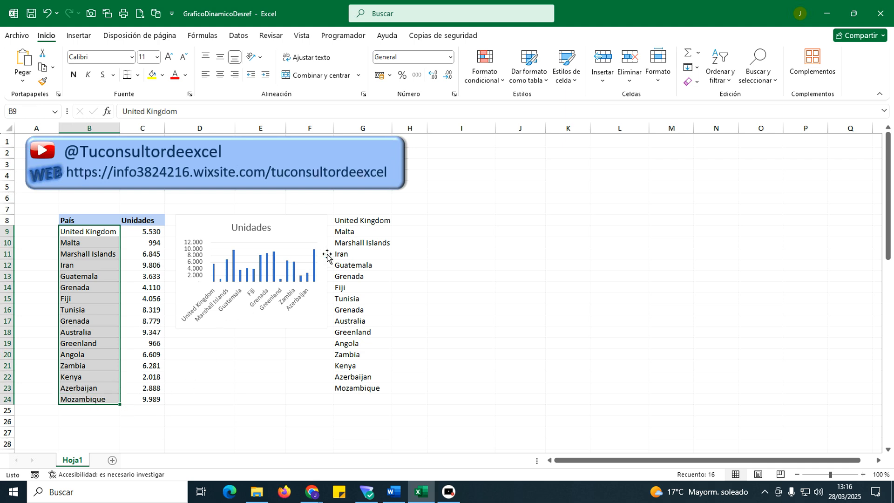
left_click(404, 222)
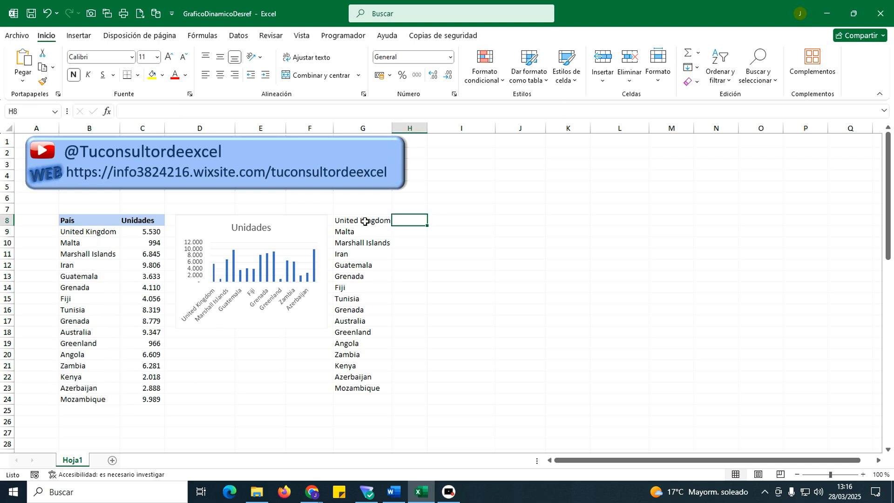
Fill the DESREF formula from G8 across into H8 and widen column H slightly to fit the values
left_click(365, 220)
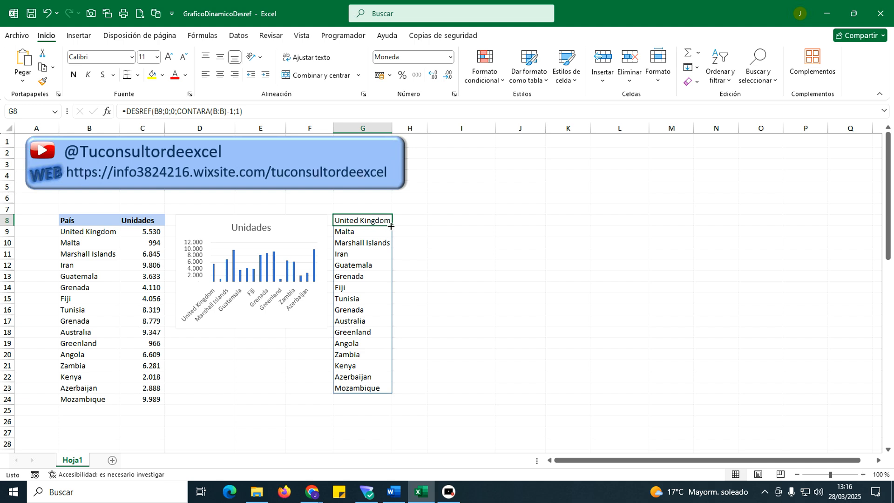
left_click_drag(391, 227, 419, 223)
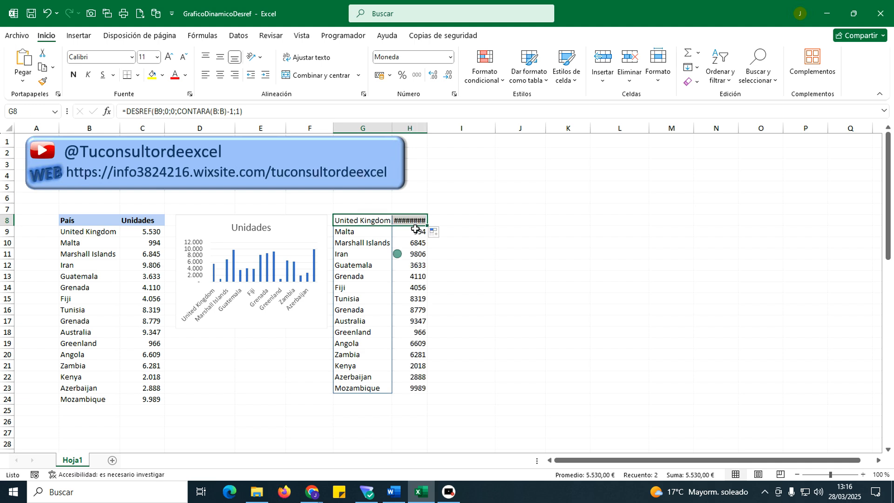
left_click_drag(428, 128, 431, 128)
Format the unit values in H8:H23 with thousands separators and no decimal places
left_click_drag(416, 219, 408, 389)
left_click(418, 76)
left_click(448, 77)
left_click(449, 78)
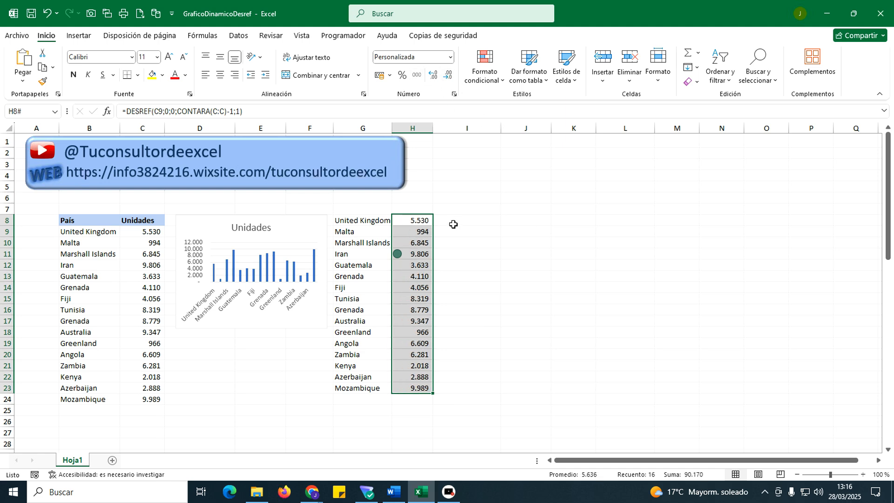
Clear the conditional formatting rules from cell H11 to remove its circle icon
left_click(402, 254)
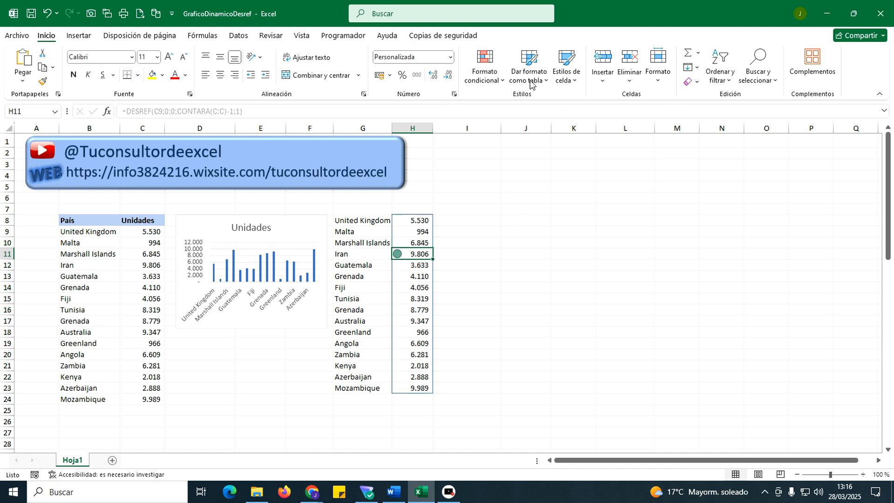
left_click(503, 79)
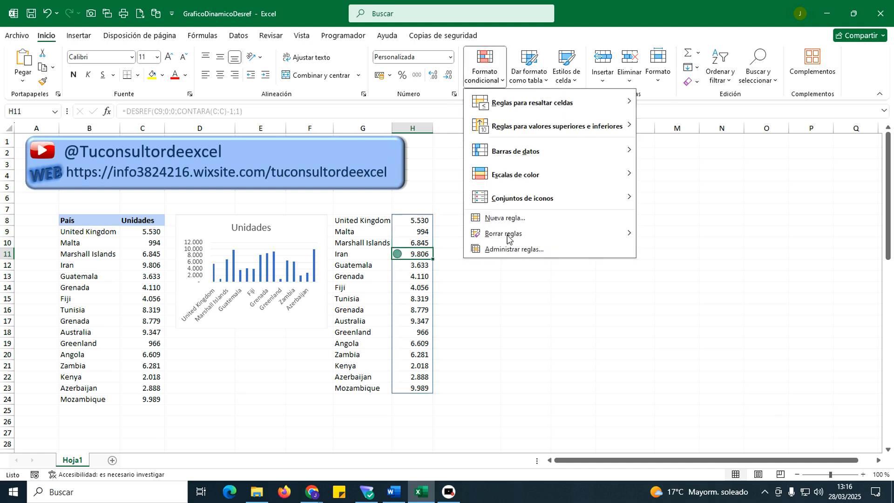
mouse_move(510, 240)
left_click(658, 239)
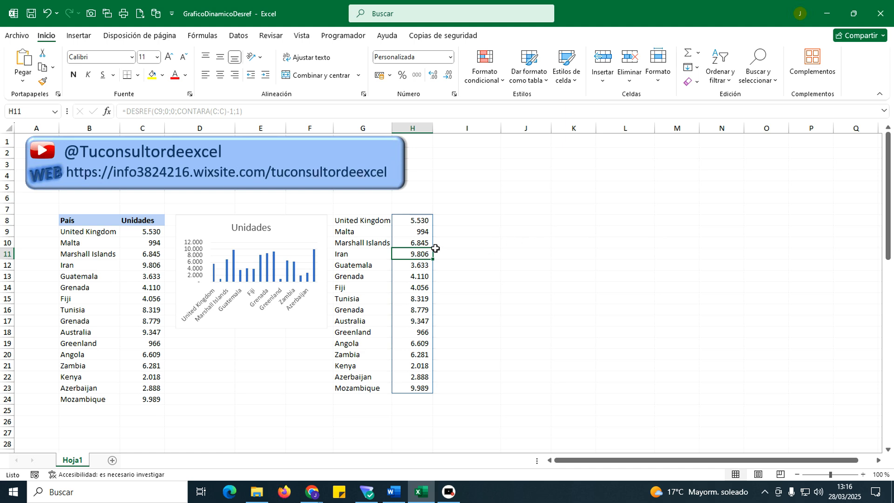
left_click(367, 224)
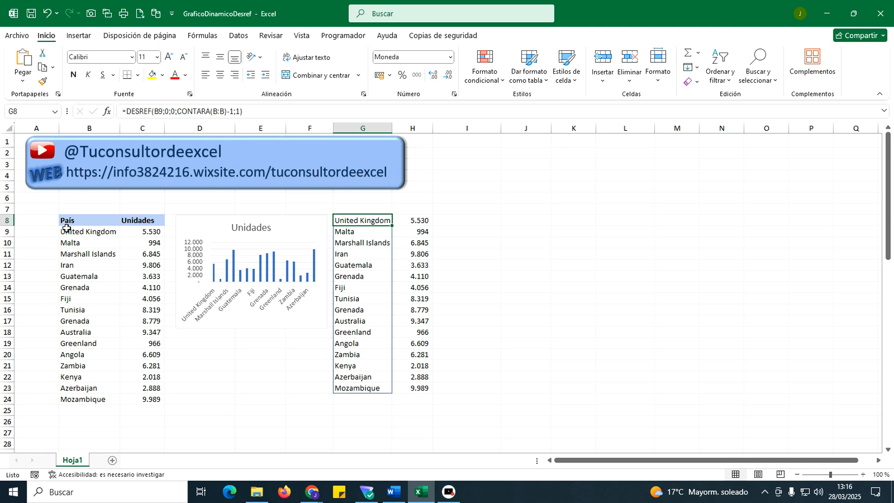
left_click_drag(68, 222, 125, 403)
left_click_drag(350, 221, 396, 388)
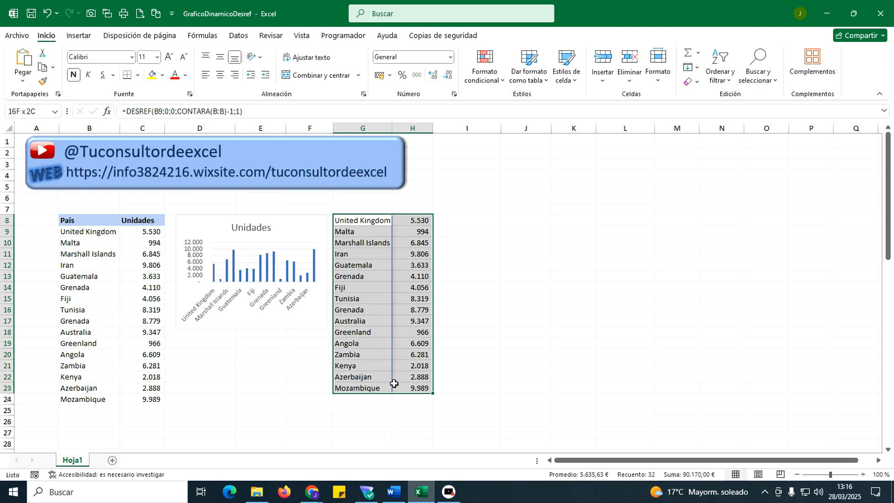
Add a test row below Mozambique with España in B25 and 5500 in C25
left_click(83, 410)
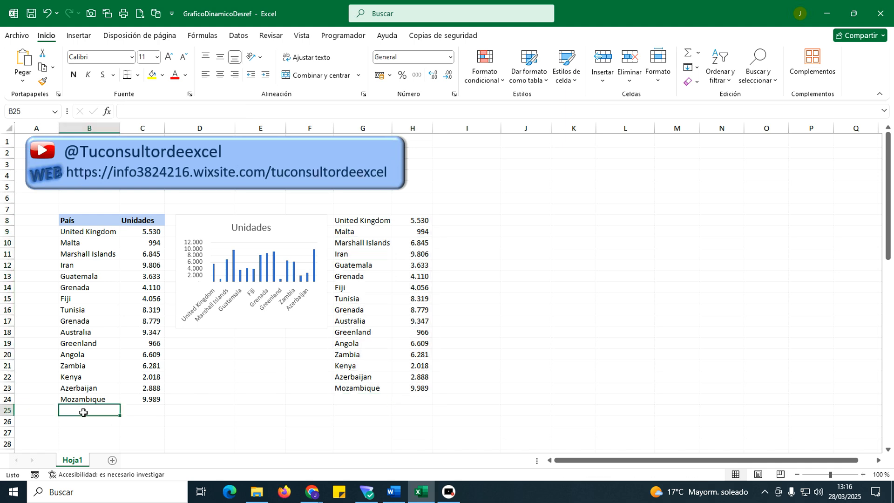
type("España")
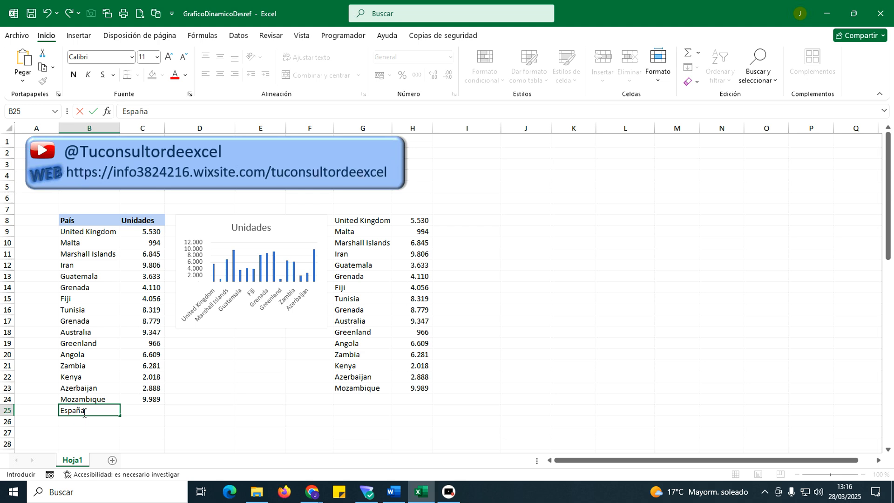
key("Tab")
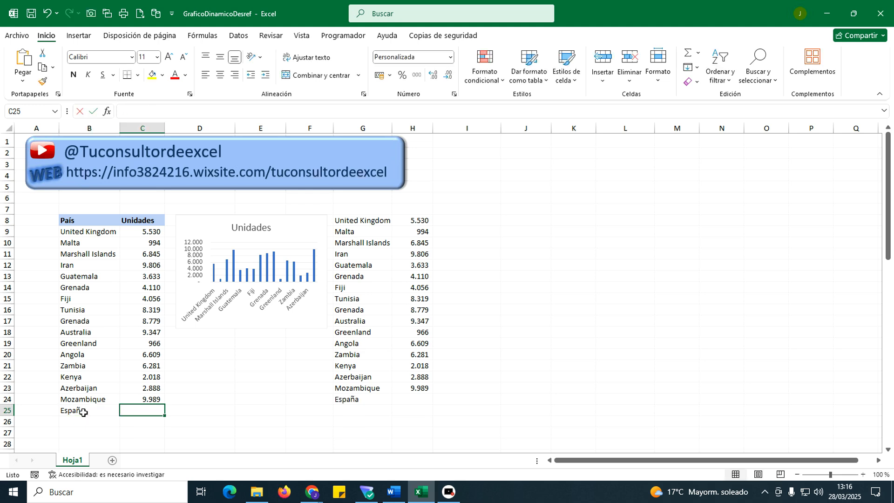
type("5500")
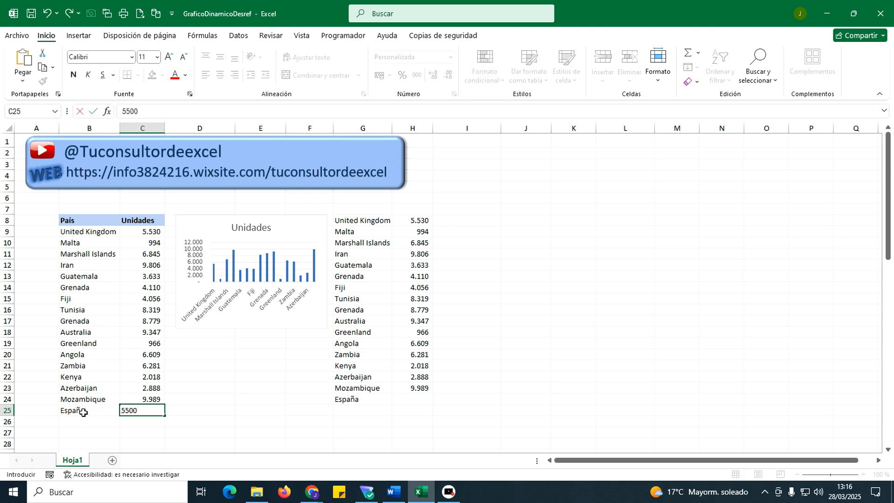
key("Tab")
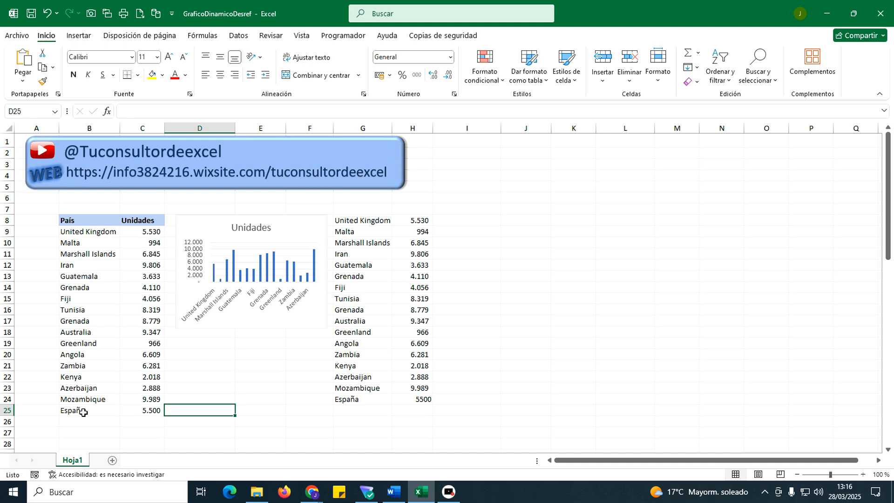
Delete the España test entry from B25:C25
key("BackSpace")
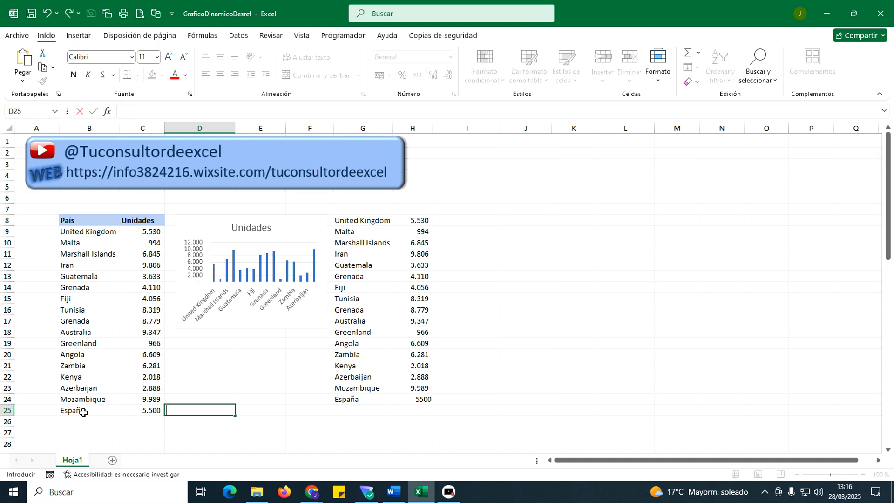
left_click(82, 411)
left_click_drag(83, 412, 135, 408)
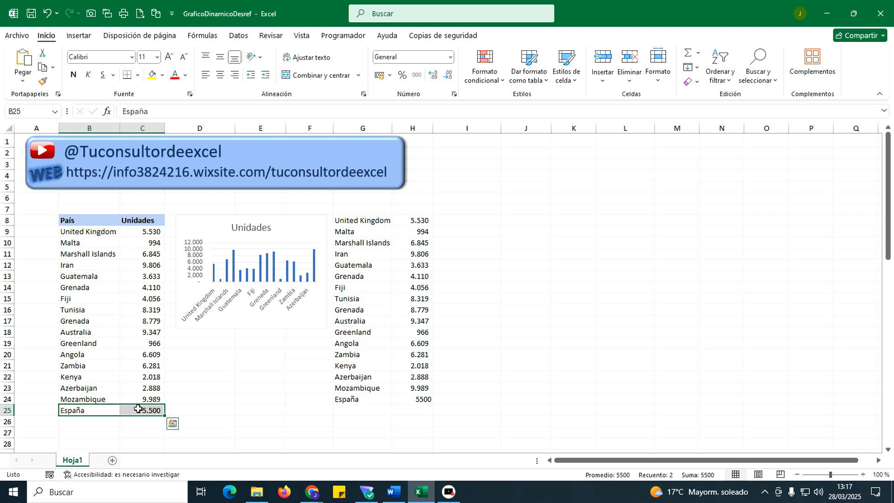
key("Delete")
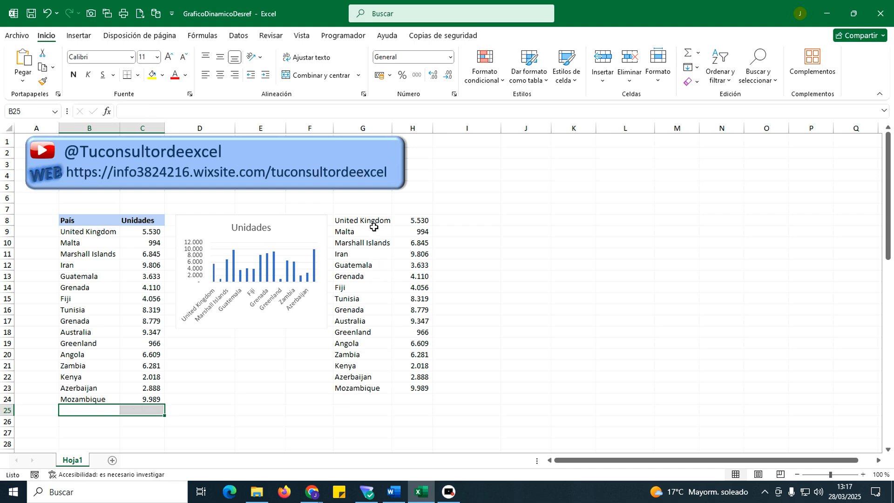
left_click_drag(359, 221, 407, 388)
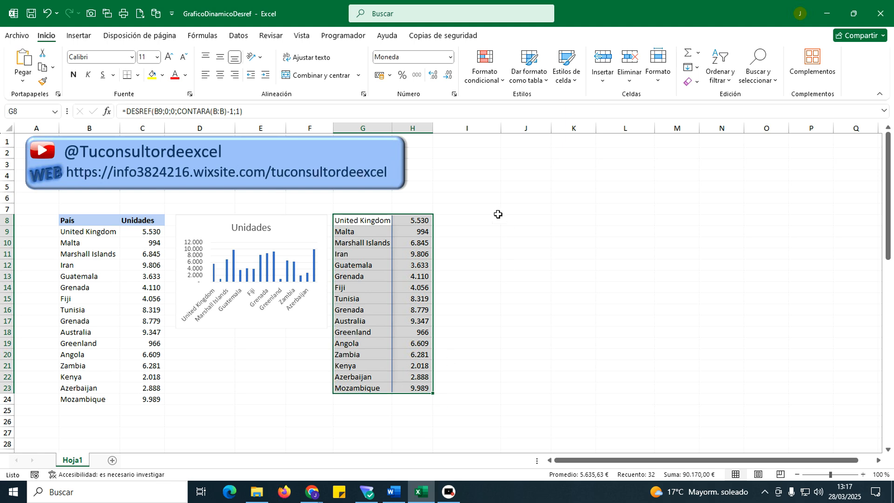
left_click(473, 219)
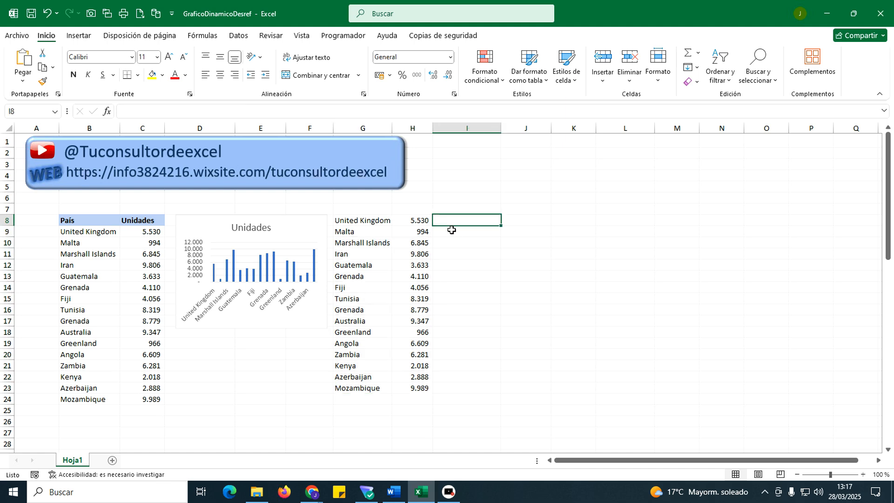
left_click(417, 221)
key("ctrl+shift+Down")
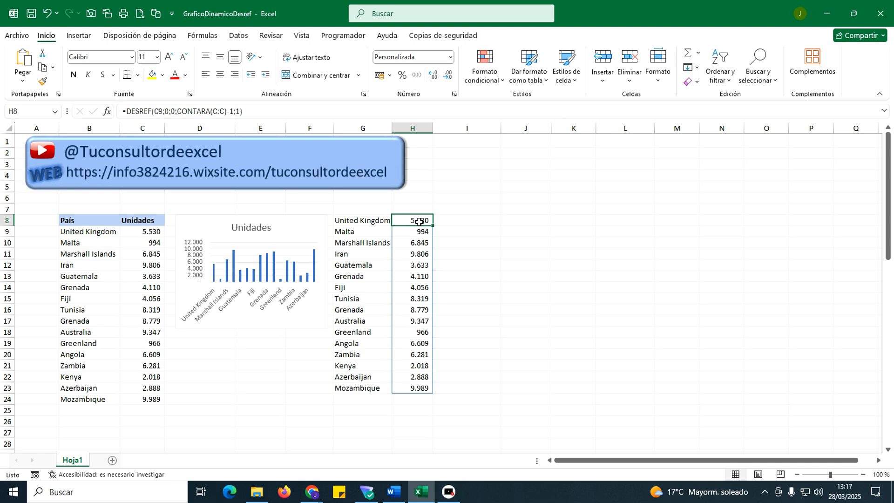
Make the references in the G8 formula absolute, using $B$9 as the reference and $B:$B inside CONTARA
left_click(373, 221)
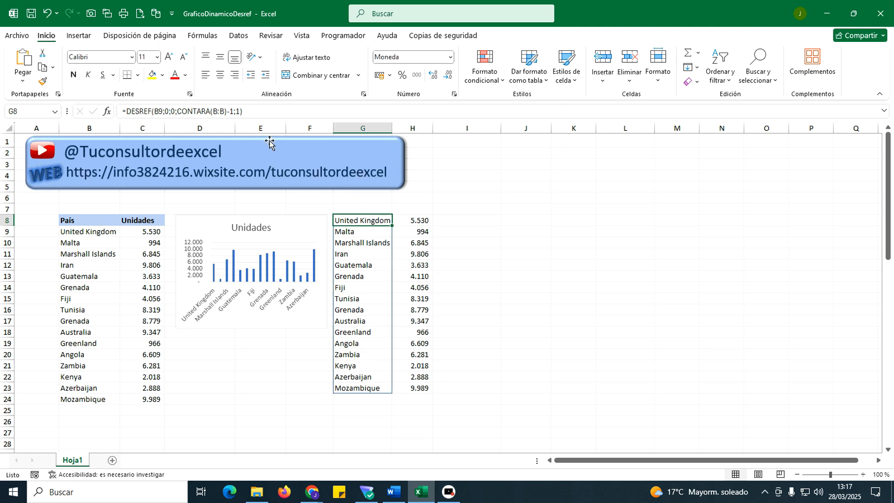
left_click_drag(243, 111, 111, 115)
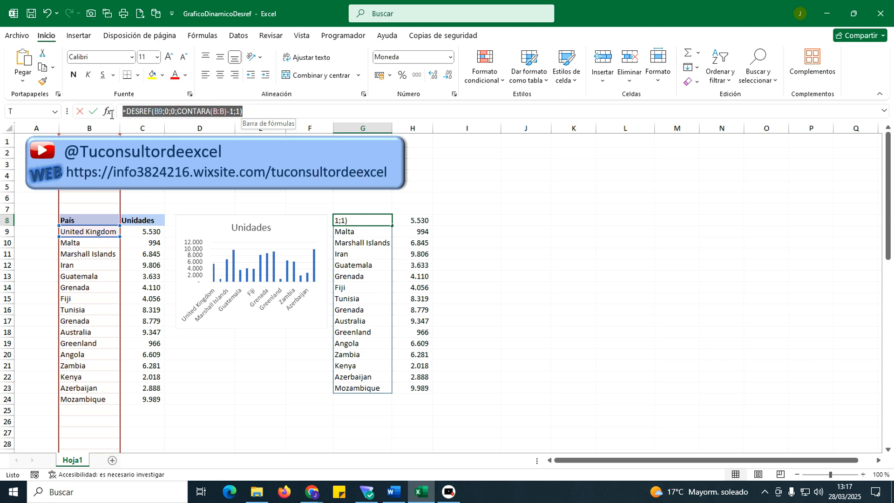
left_click(157, 111)
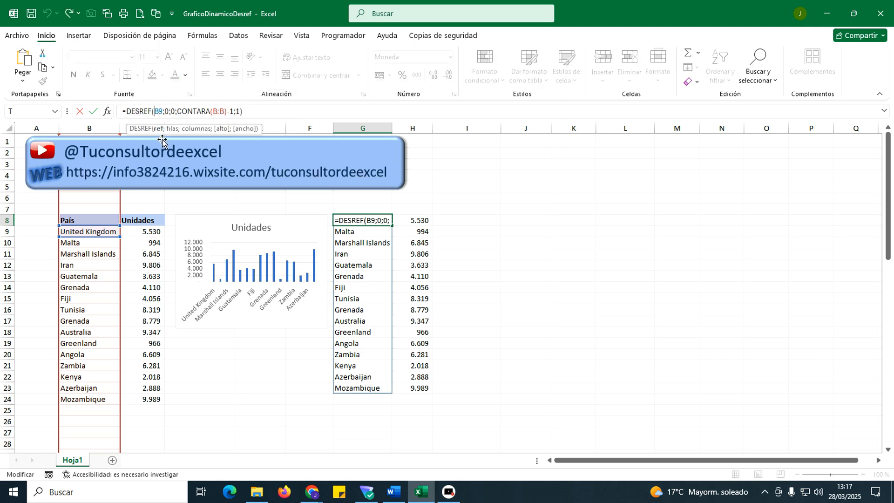
key("F4")
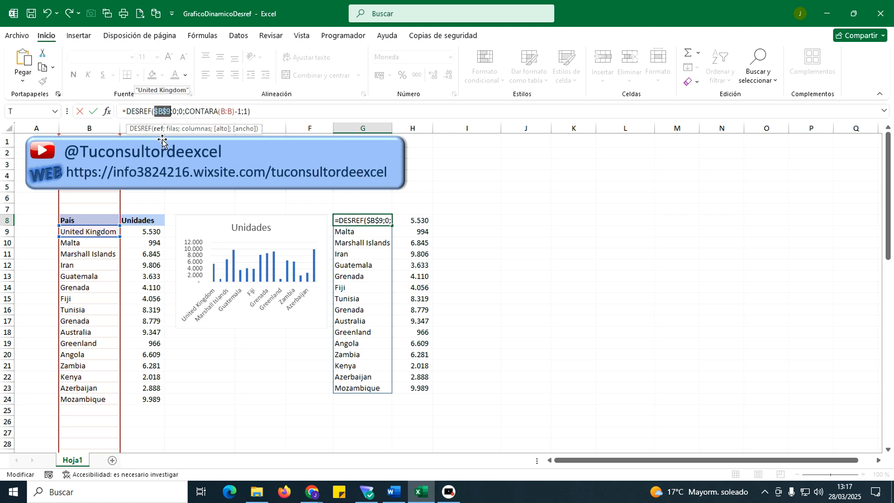
left_click(221, 111)
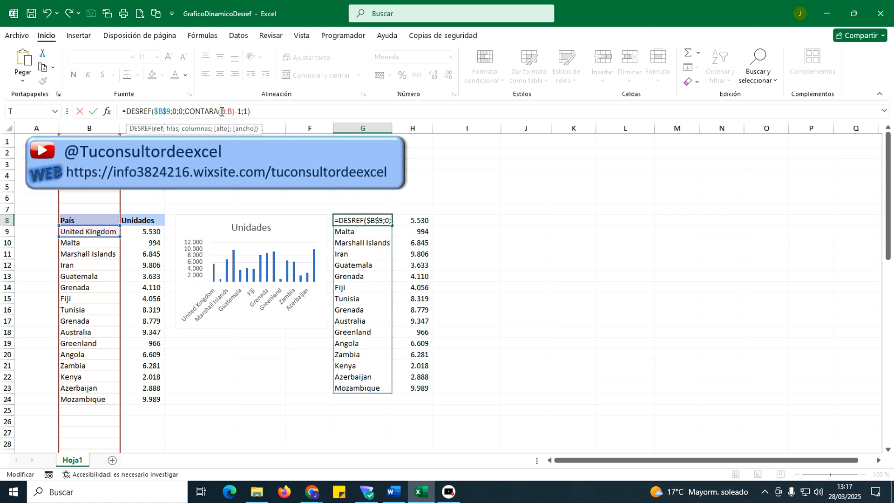
key("F4")
key("Tab")
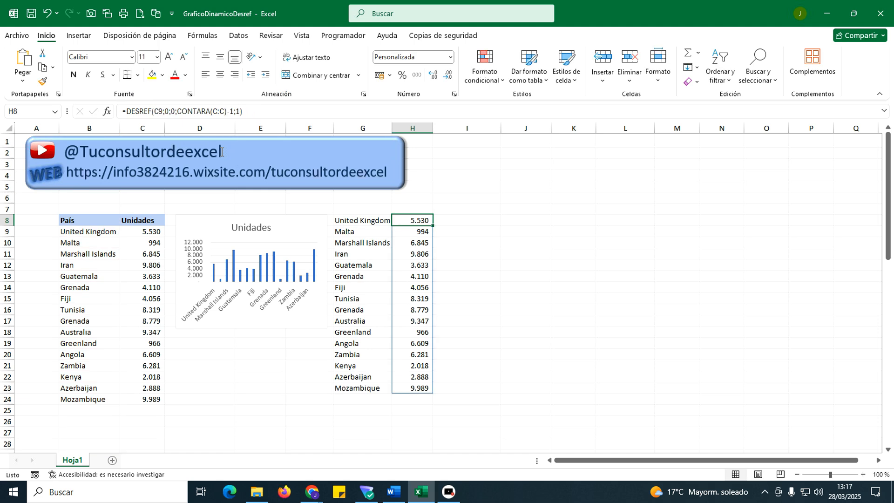
Make the references in the H8 formula absolute, using $C$9 as the reference and $C:$C inside CONTARA
left_click(154, 112)
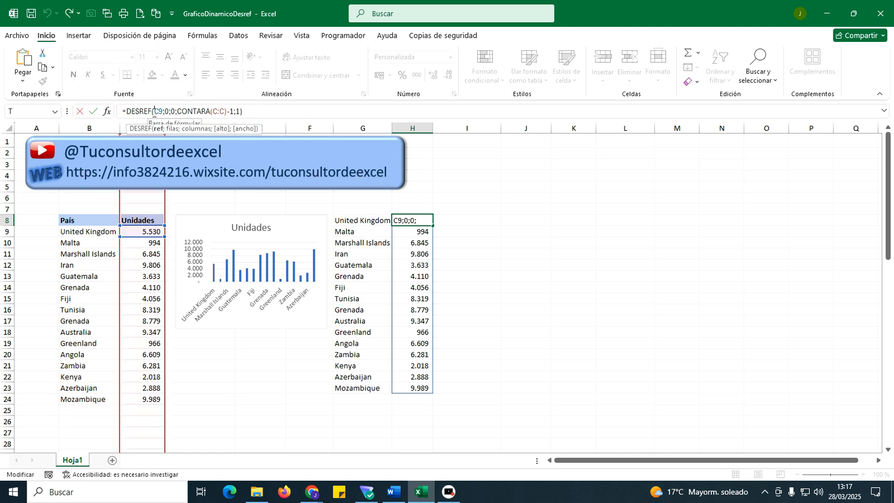
key("F4")
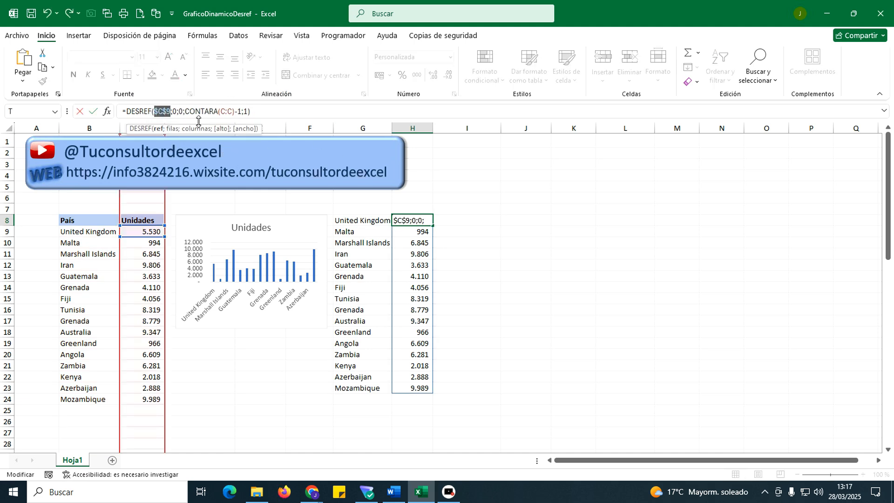
left_click(220, 112)
key("F4")
left_click(263, 115)
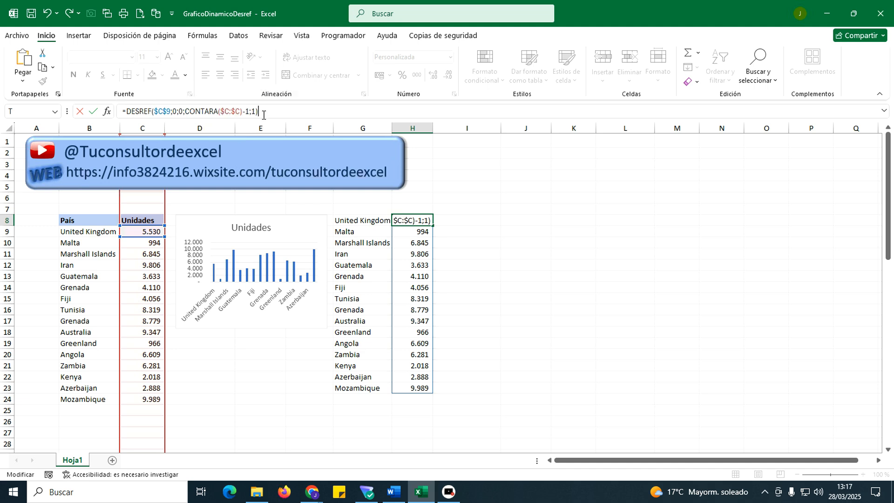
key("Tab")
Copy the full text of the DESREF formula in G8 and leave the cell unchanged
left_click(346, 220)
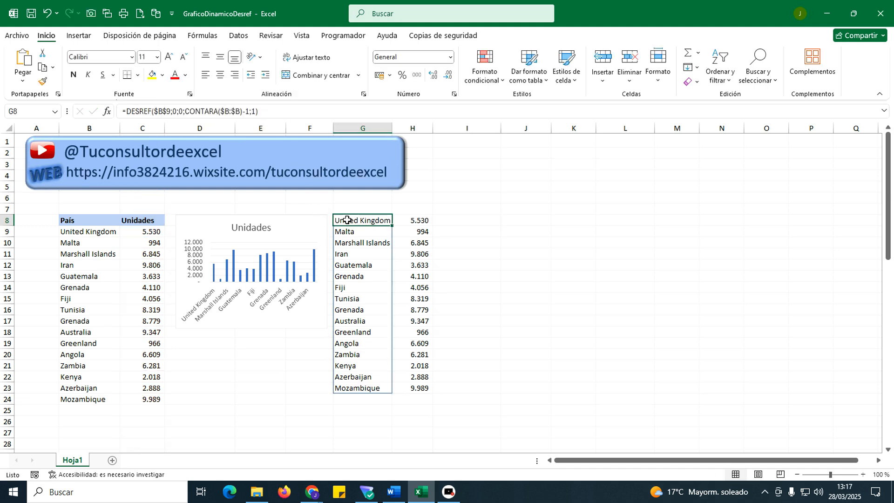
left_click(262, 111)
left_click_drag(261, 111, 122, 111)
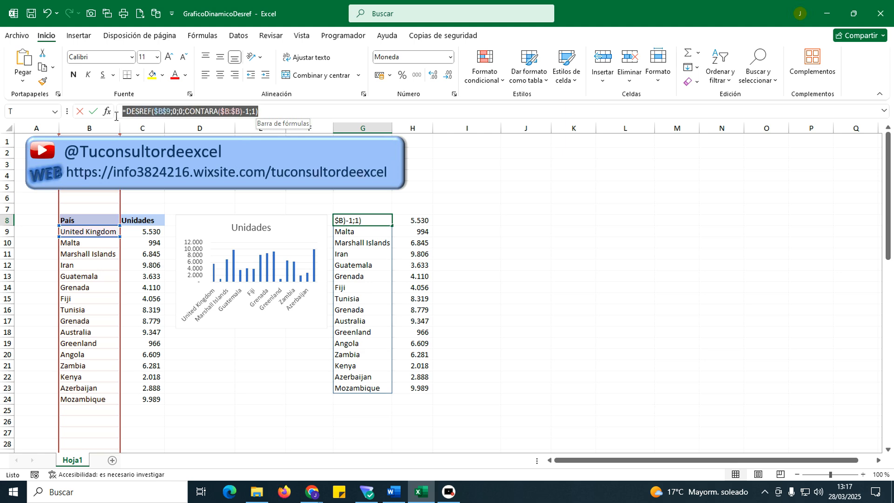
right_click(146, 111)
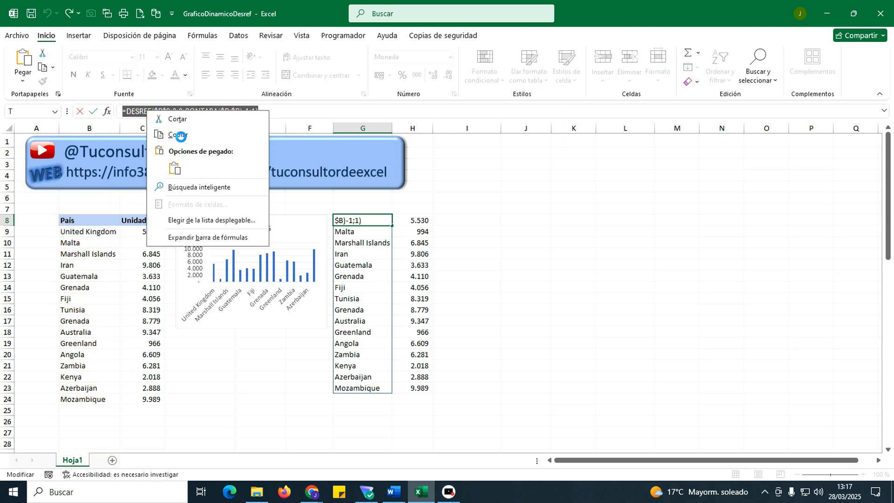
left_click(181, 131)
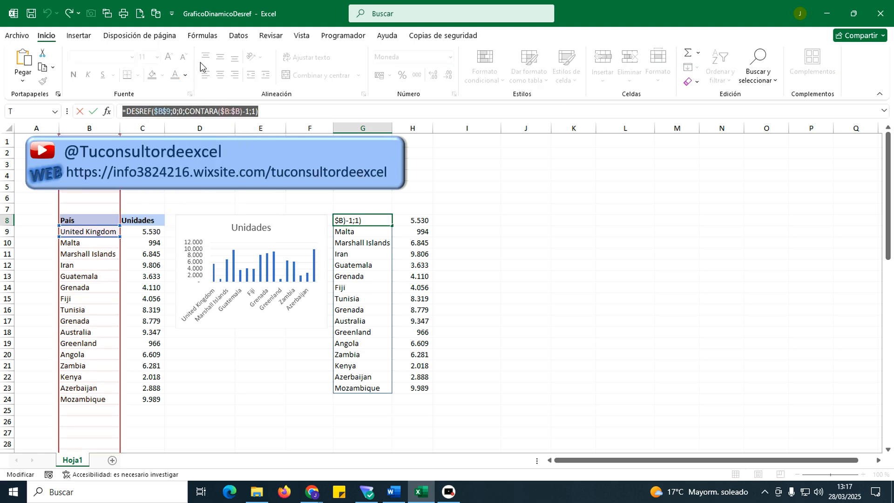
left_click(214, 39)
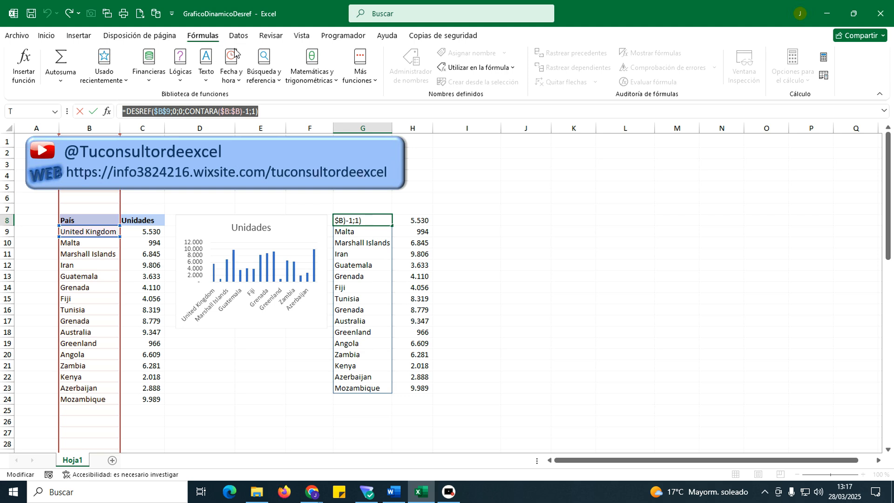
type("=")
left_click(475, 197)
key("Escape")
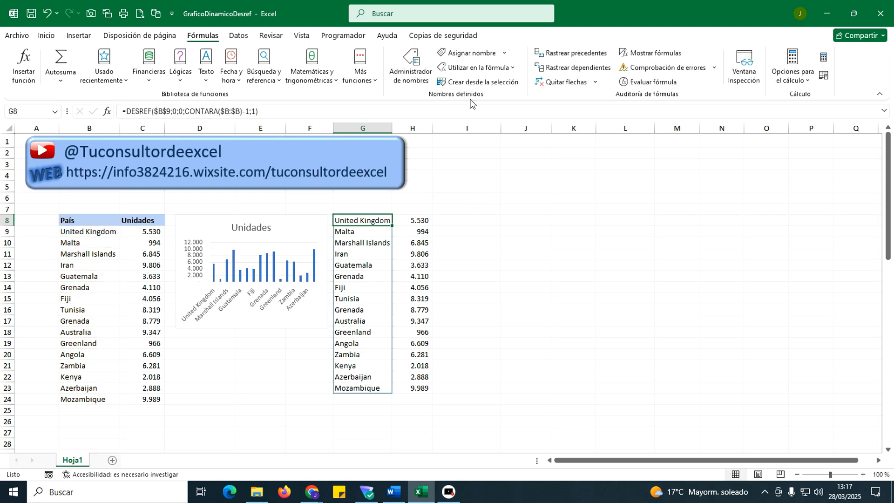
Try to define a workbook name Paises that refers to the copied formula =DESREF($B$9;0;0;CONTARA($B:$B)-1;1)
left_click(468, 53)
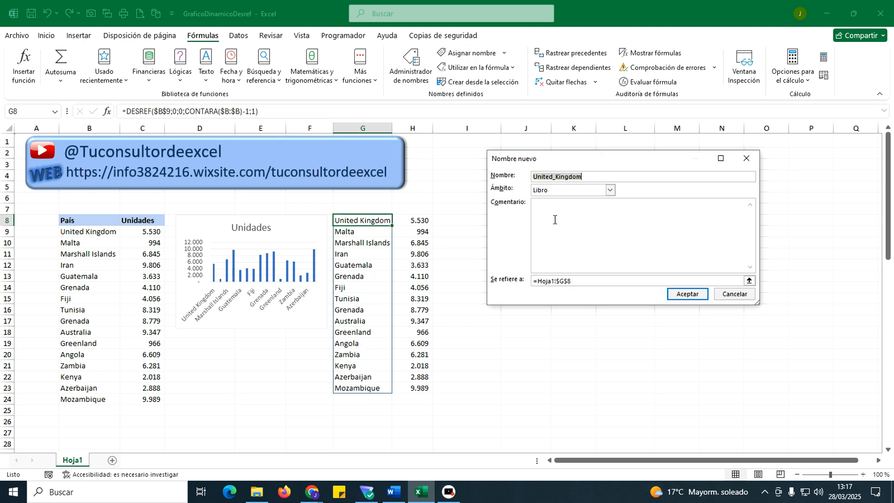
type("Pais")
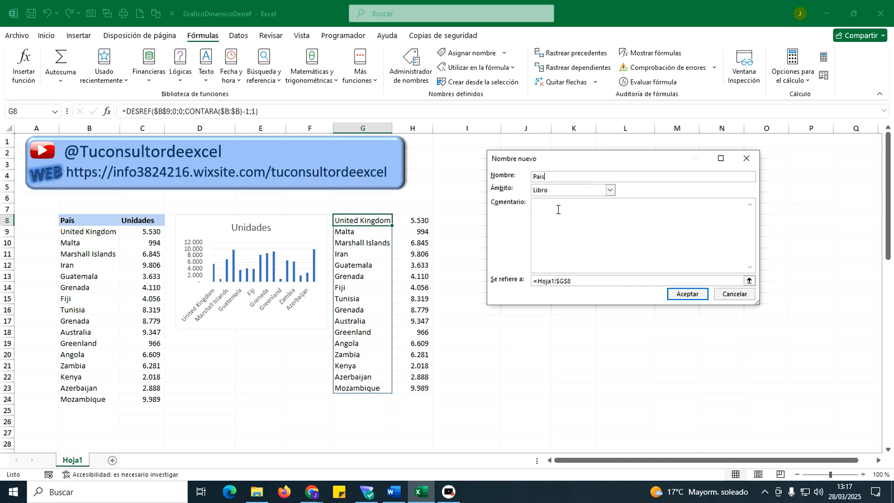
left_click(574, 281)
left_click_drag(576, 281, 518, 284)
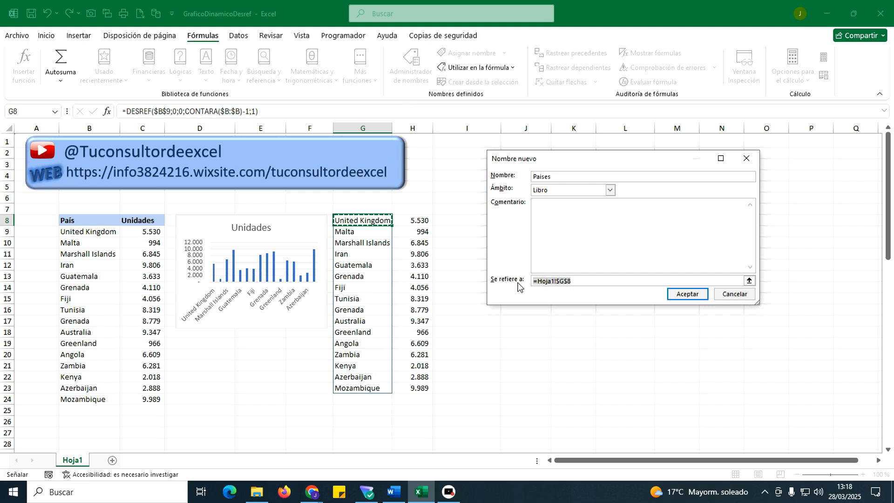
key("ctrl+v")
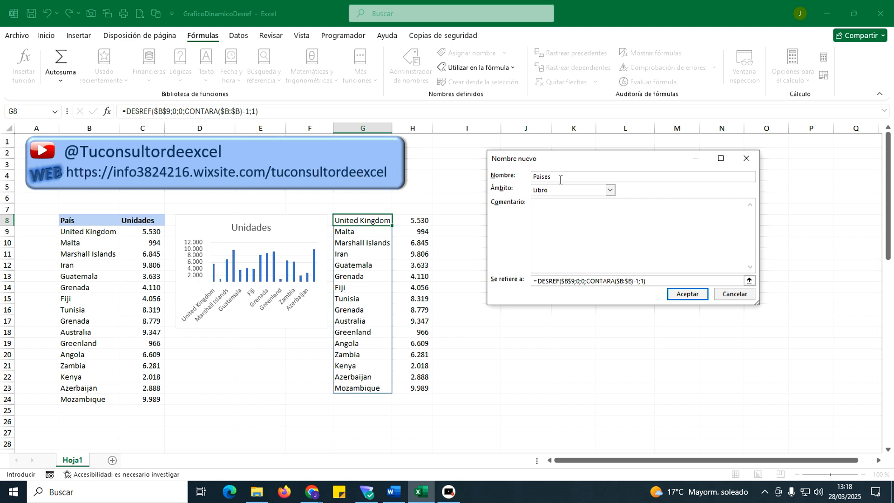
left_click(681, 298)
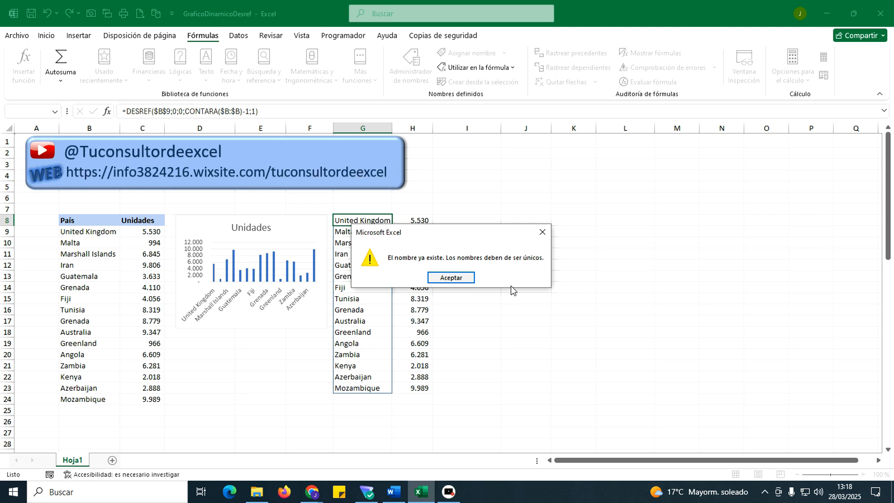
left_click(464, 280)
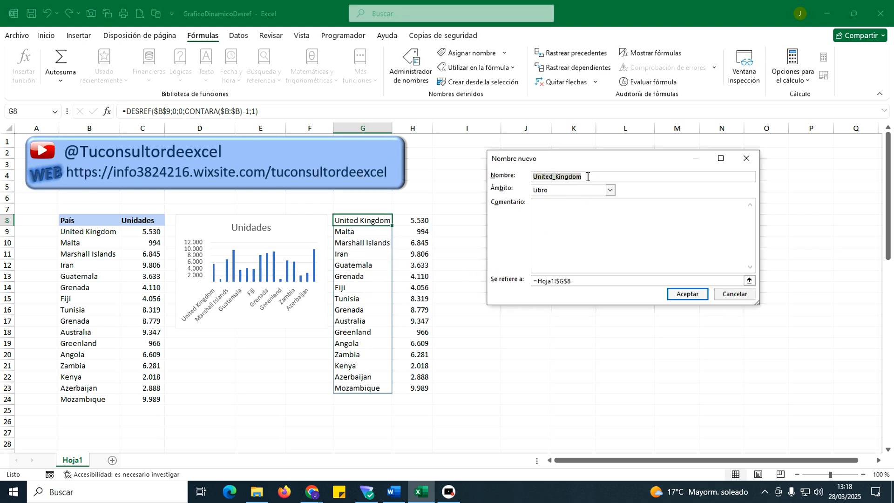
Define the workbook name Paises2 with the copied formula =DESREF($B$9;0;0;CONTARA($B:$B)-1;1) as its reference
type("Paises2")
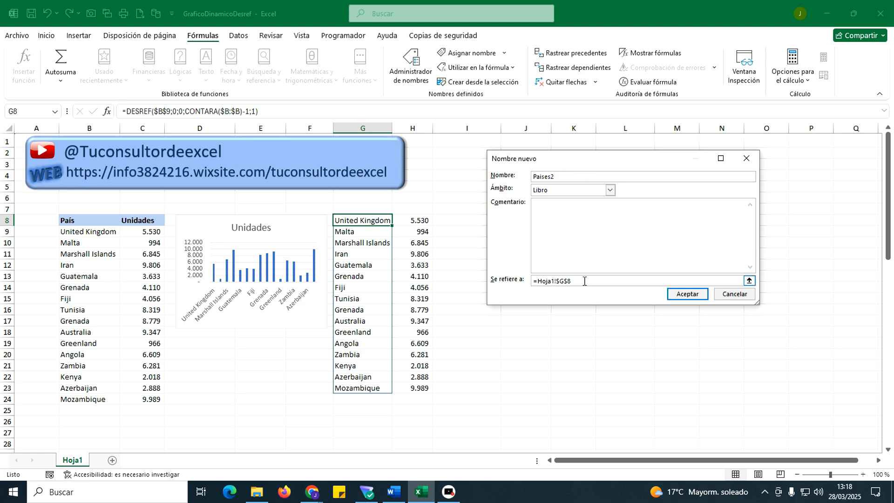
left_click_drag(578, 282, 523, 285)
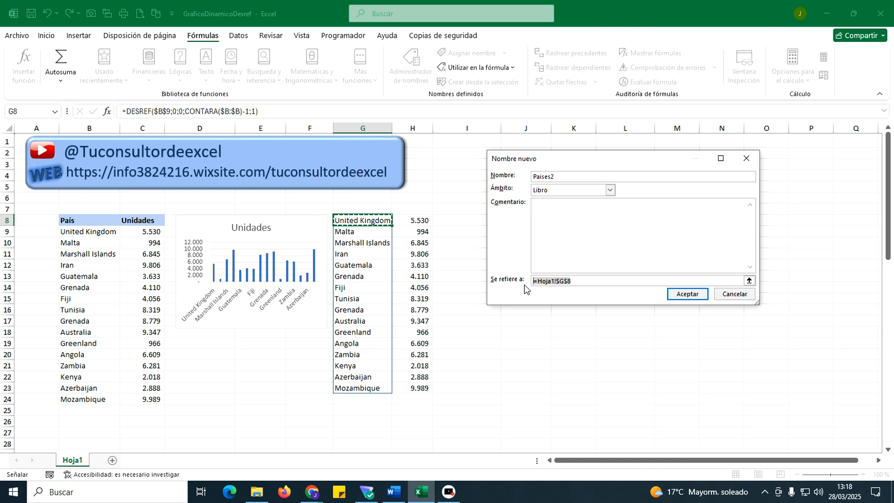
key("ctrl+v")
left_click(683, 297)
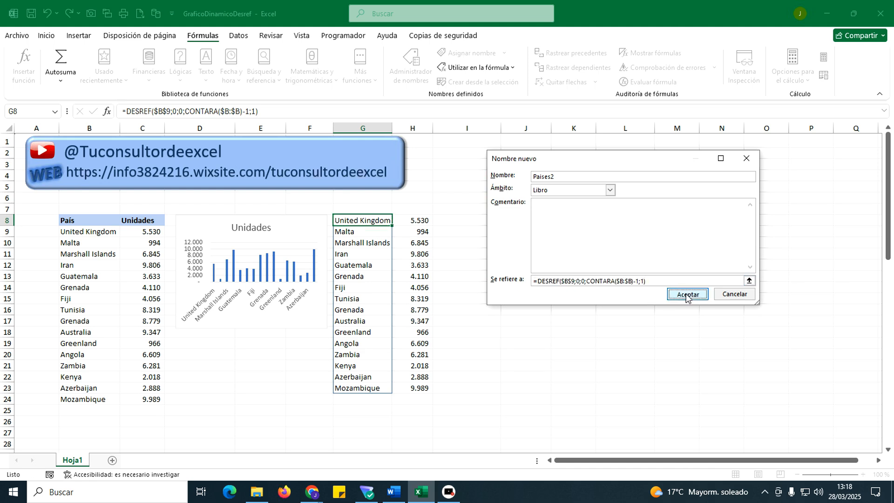
Copy the full text of the DESREF formula in H8 and leave the cell unchanged
left_click(420, 222)
left_click(259, 111)
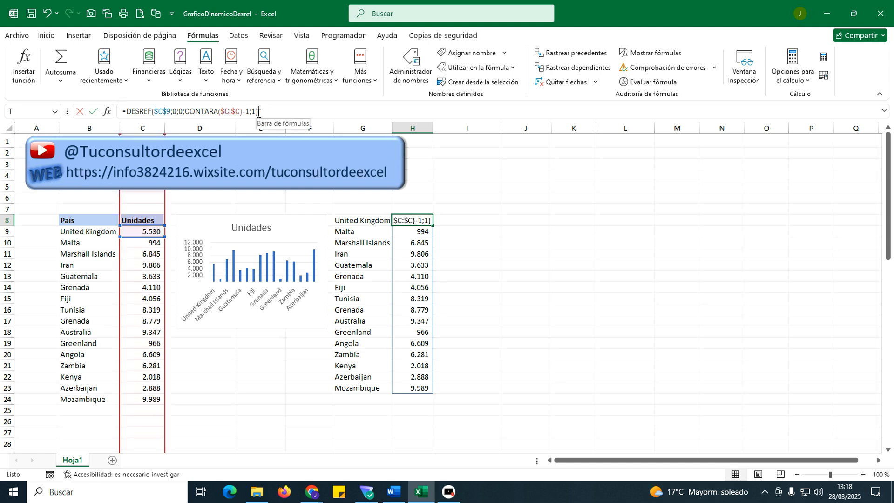
left_click_drag(259, 112, 120, 111)
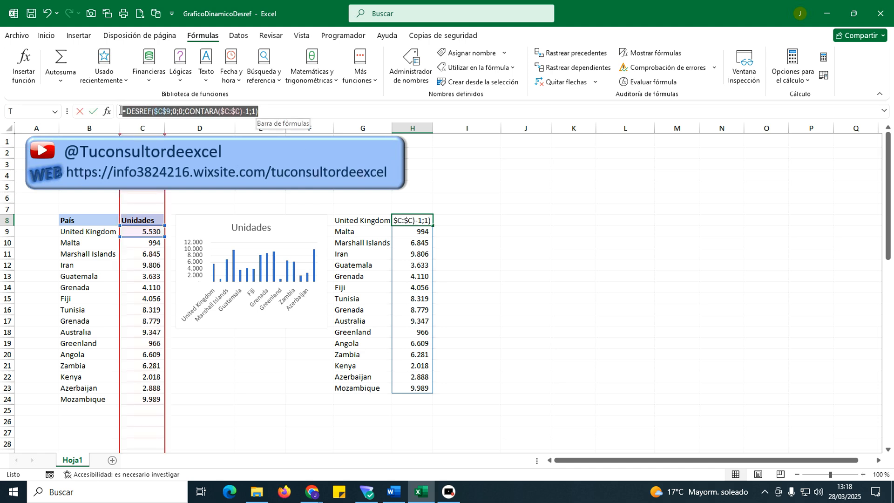
right_click(156, 112)
left_click(186, 136)
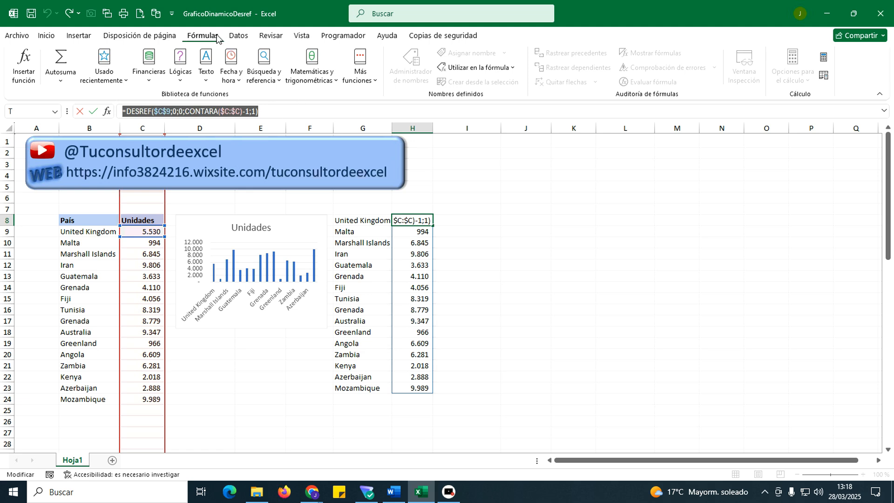
left_click(488, 159)
key("Escape")
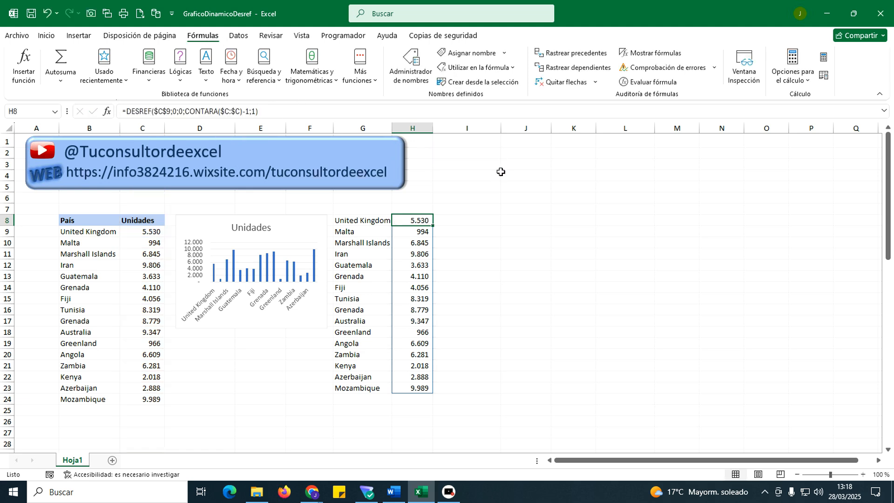
Define the workbook name Ventas2 with the copied formula =DESREF($C$9;0;0;CONTARA($C:$C)-1;1) as its reference
left_click(472, 53)
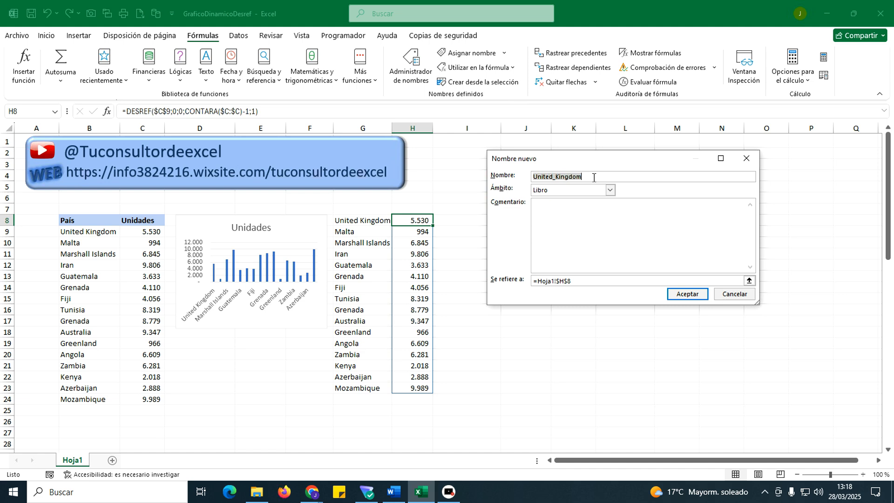
type("Ventas2")
left_click(581, 280)
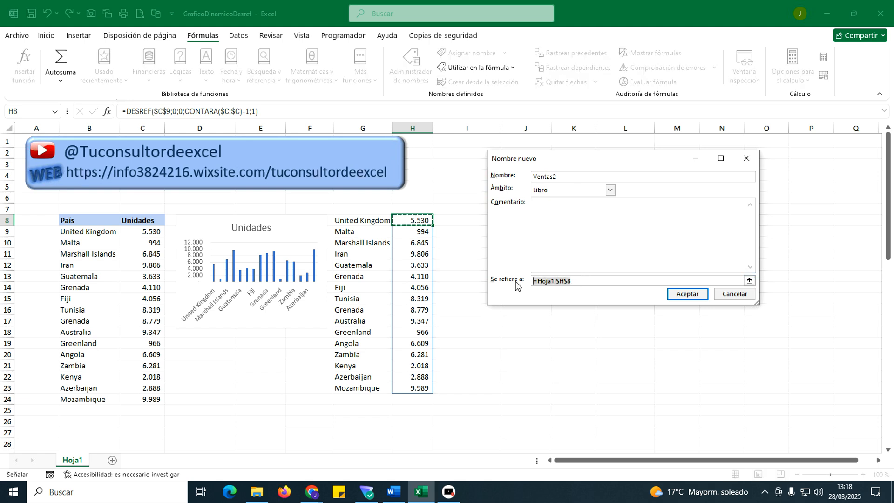
key("ctrl+v")
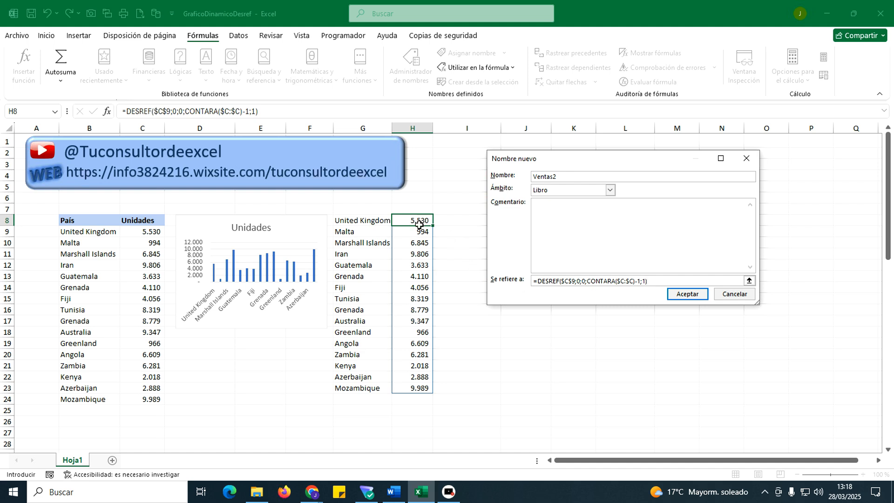
left_click(685, 294)
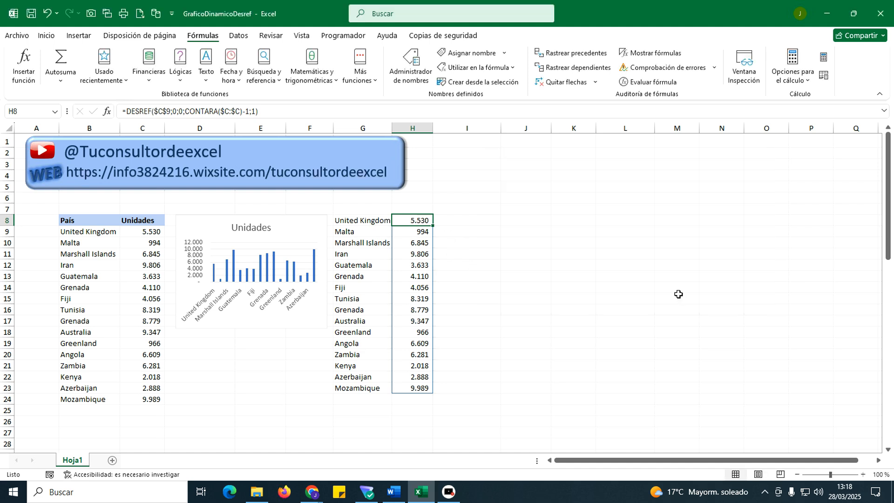
Delete the old defined names Paises and Ventas from the workbook, keeping Paises2 and Ventas2
left_click(477, 223)
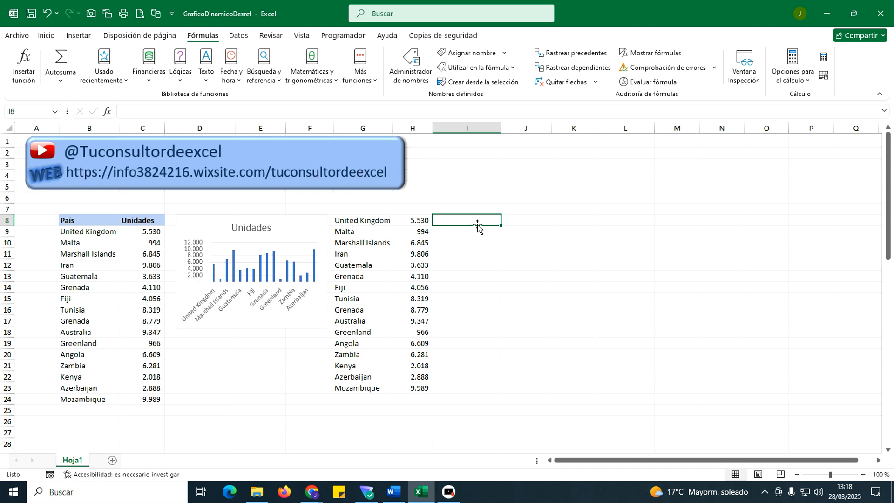
left_click(421, 82)
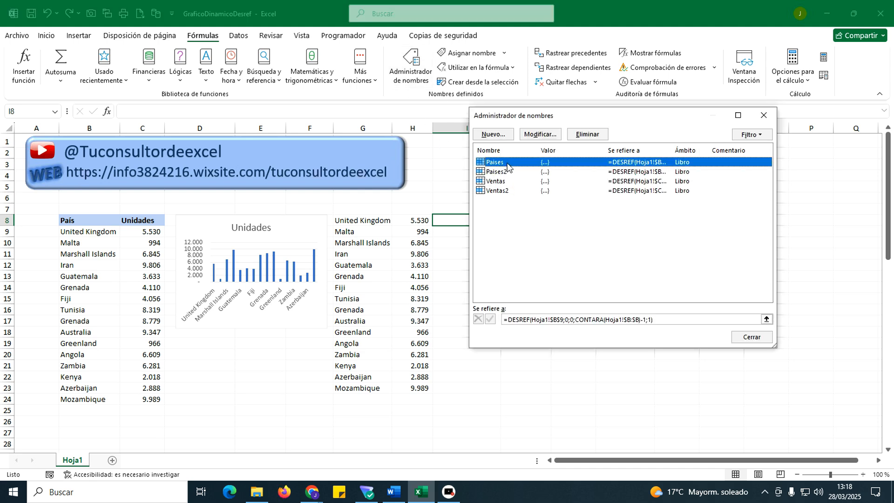
left_click(588, 134)
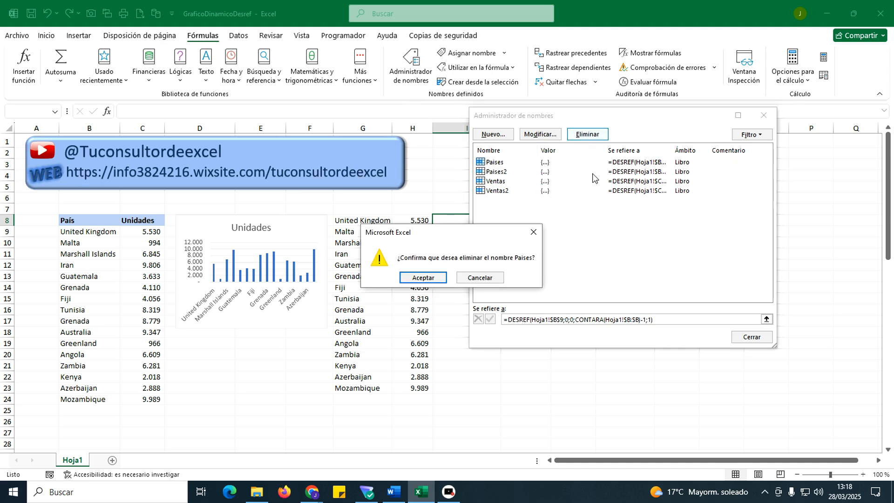
left_click(423, 278)
left_click(510, 171)
left_click(590, 134)
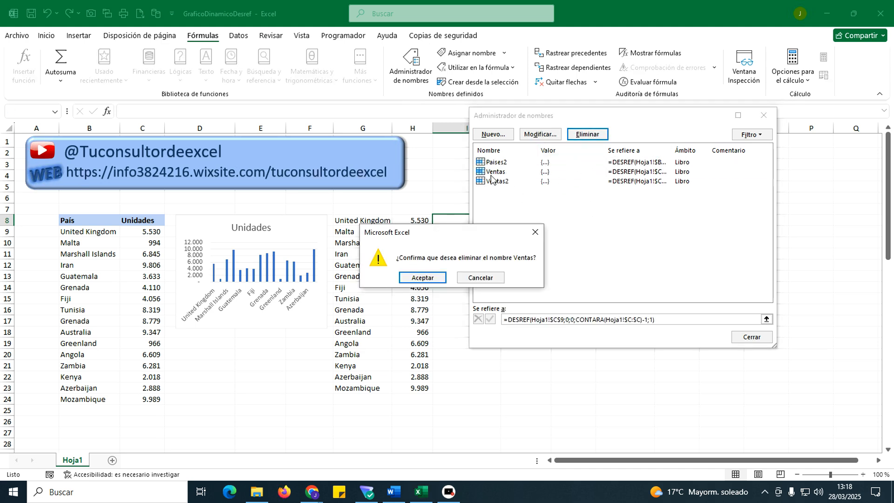
left_click(433, 276)
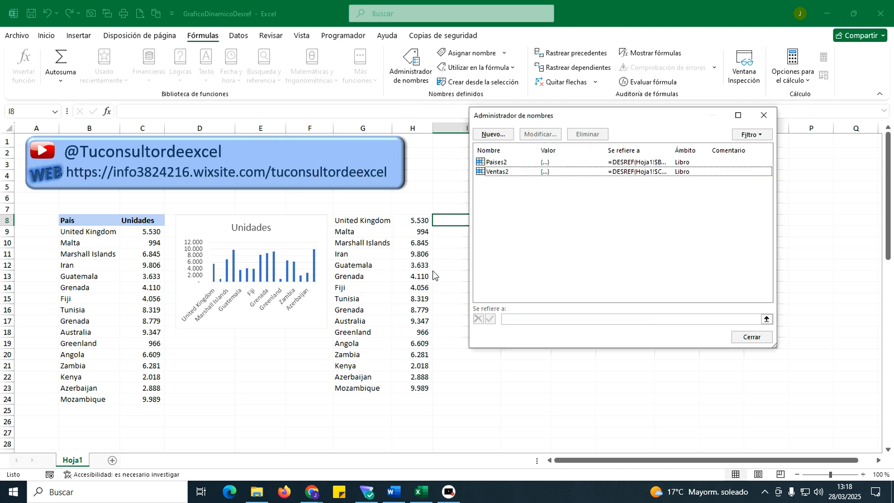
Check the formula behind the defined name Paises2, then close the name manager without changes
double_click(498, 166)
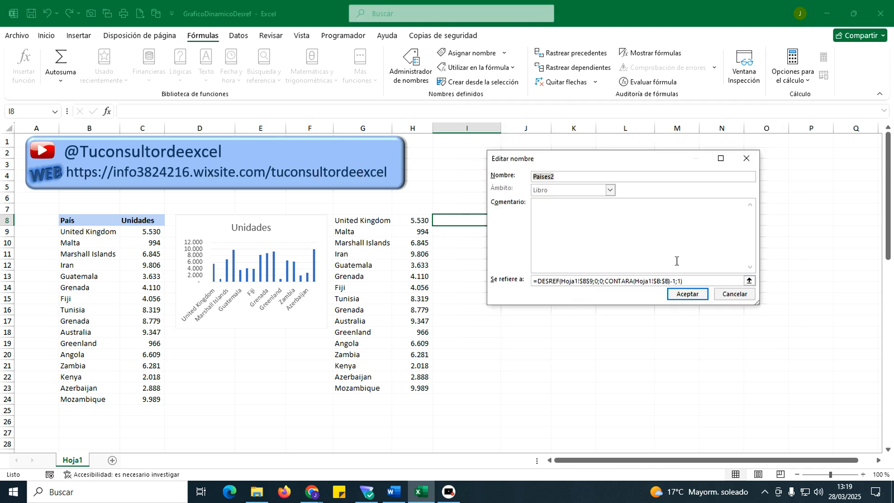
left_click(722, 295)
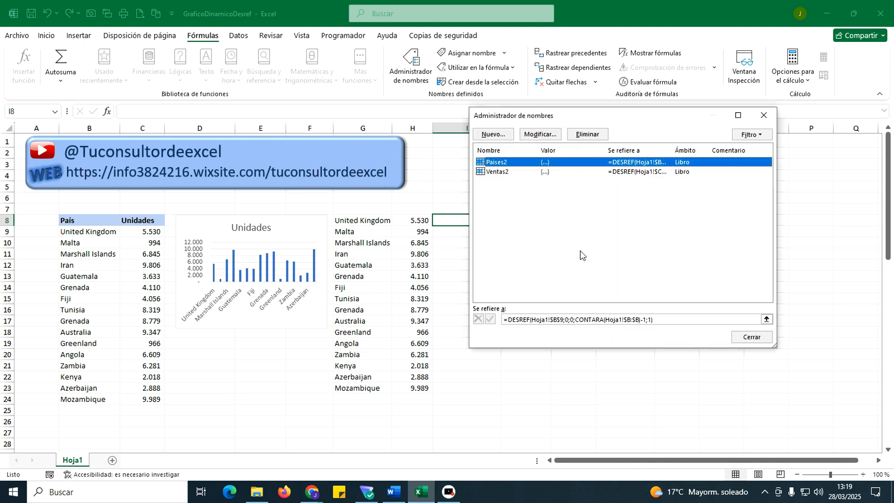
left_click(748, 340)
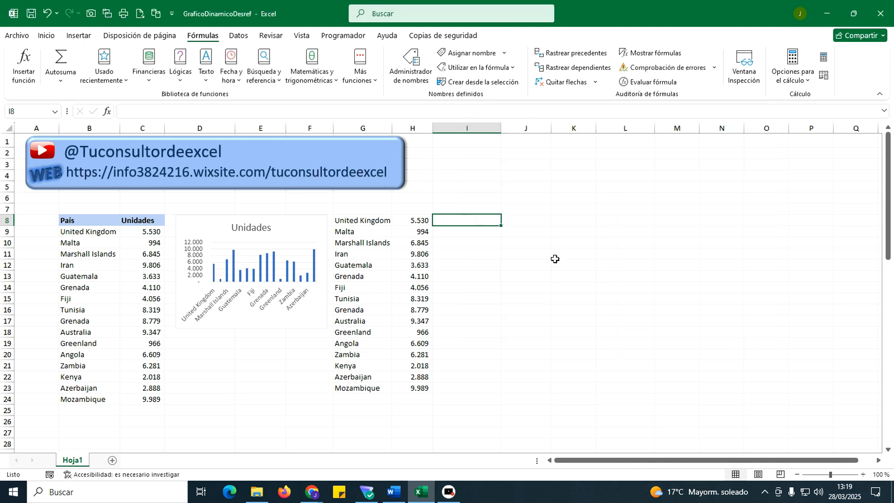
Insert a 2-D clustered column chart of the G8:H23 data and place it beside the data over columns I to M
left_click(79, 37)
left_click(317, 54)
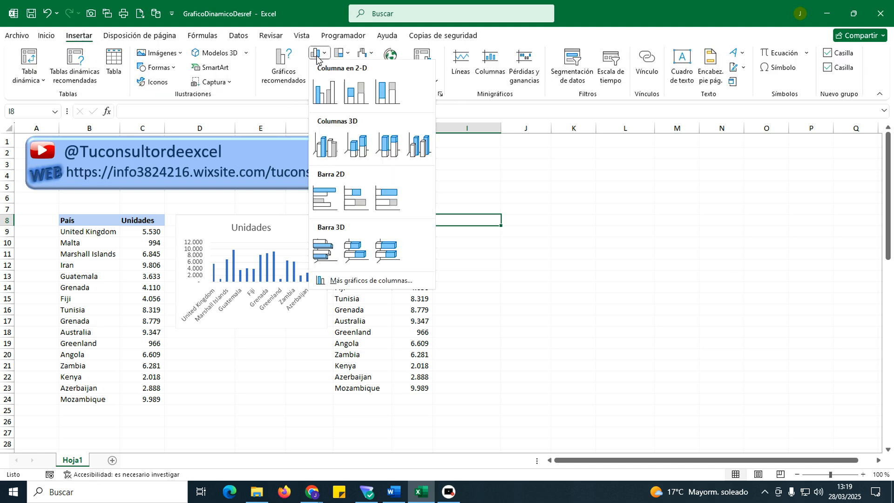
left_click(325, 91)
left_click_drag(359, 221, 489, 149)
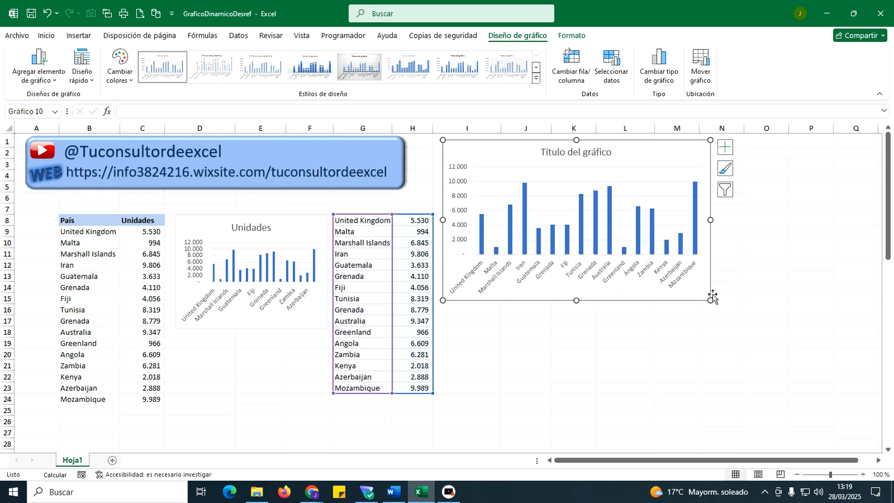
key("Escape")
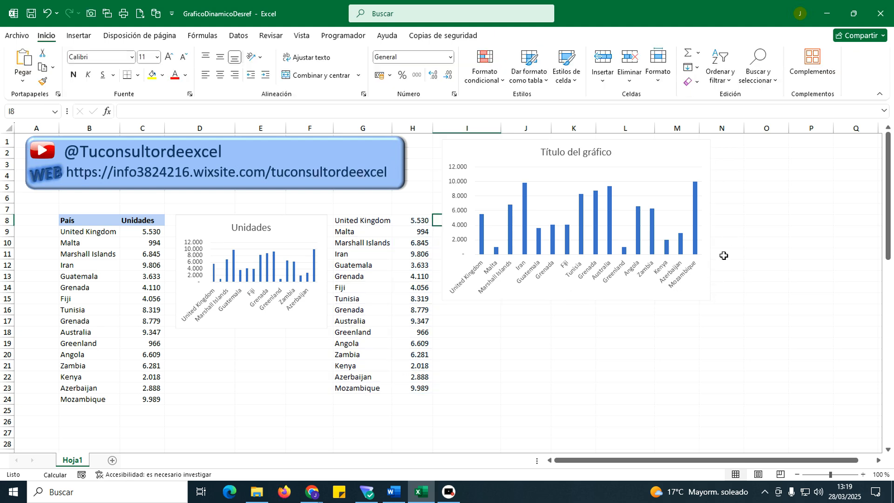
left_click(651, 150)
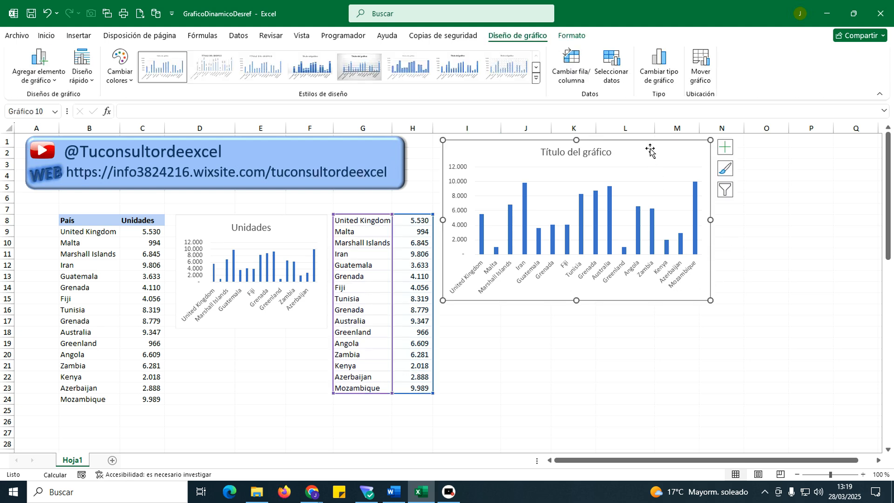
Delete the column chart built from the G8:H23 data
key("Delete")
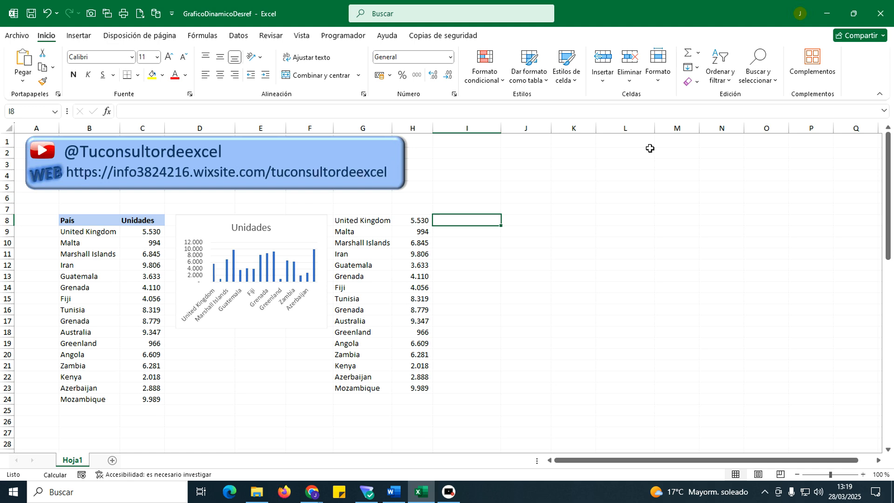
left_click(79, 36)
left_click(318, 54)
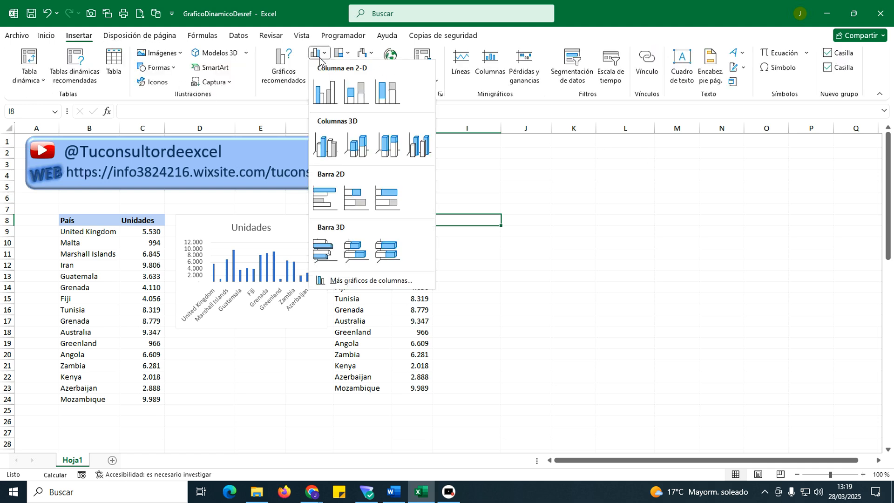
left_click(324, 87)
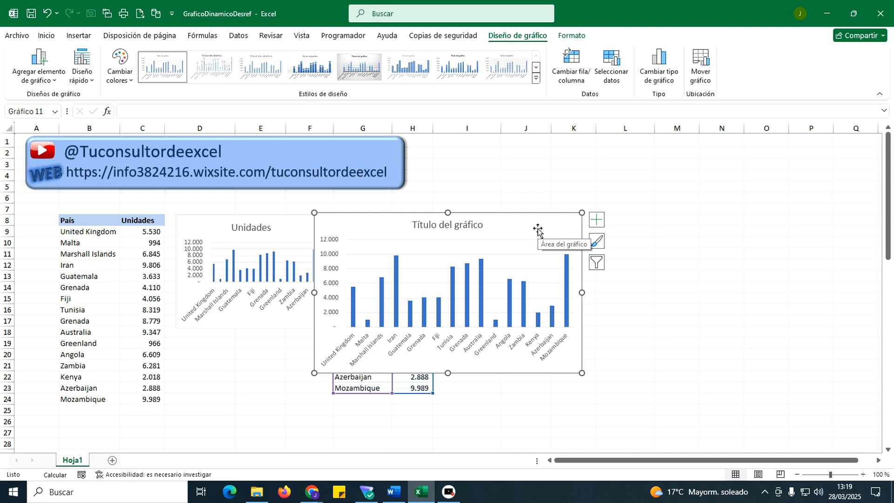
key("Delete")
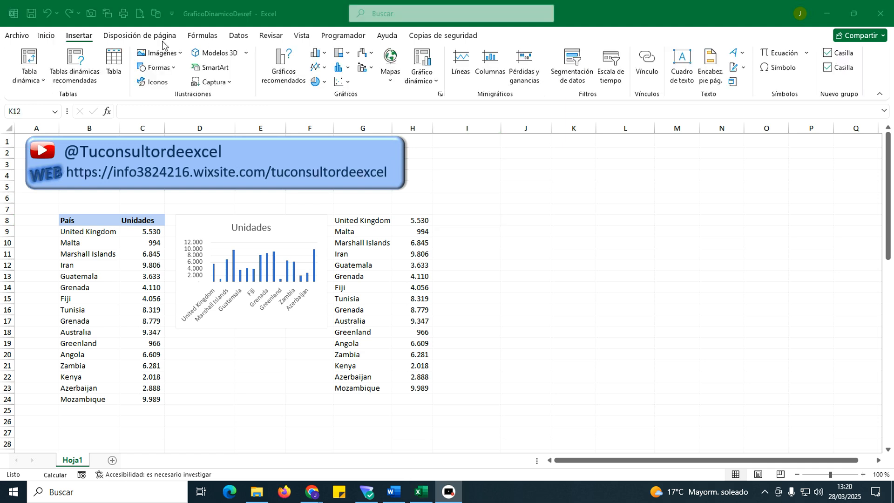
Insert an empty 2-D clustered column chart and place it beside the data over columns I to N
left_click(91, 39)
left_click(317, 52)
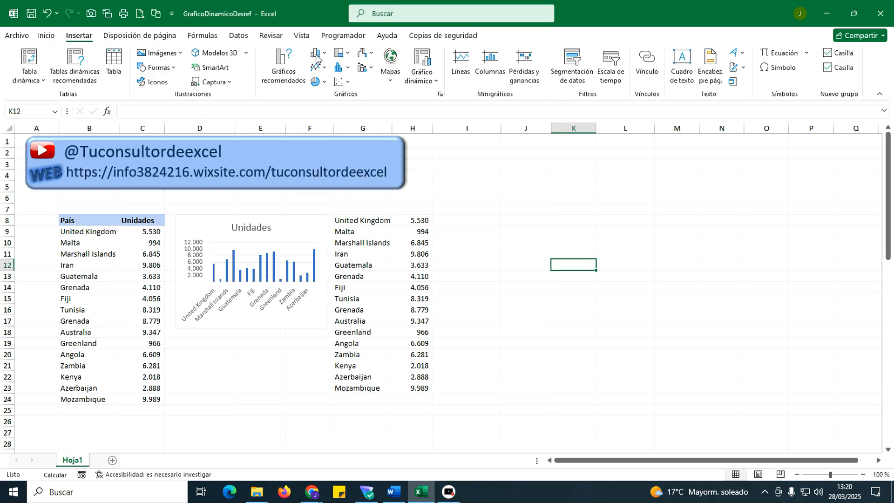
left_click(323, 95)
left_click_drag(461, 229, 600, 196)
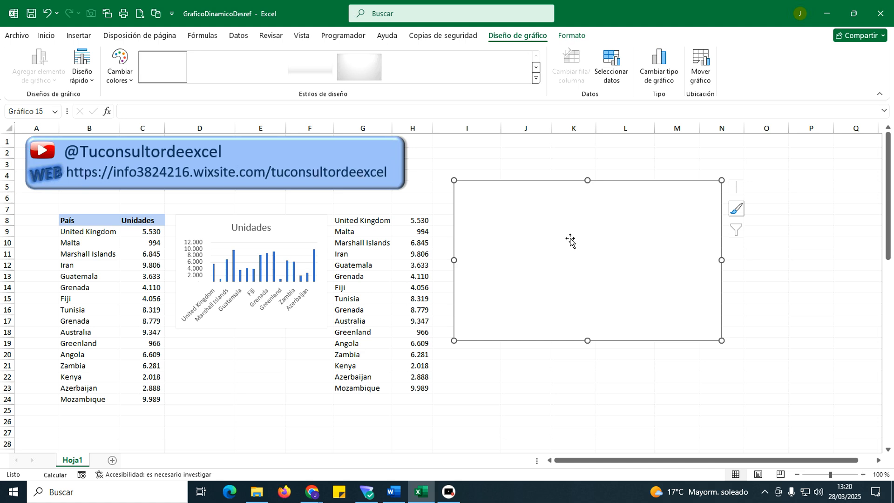
Add a data series named Ventas to the empty chart, with =Hoja1!Ventas2 as its values
right_click(552, 232)
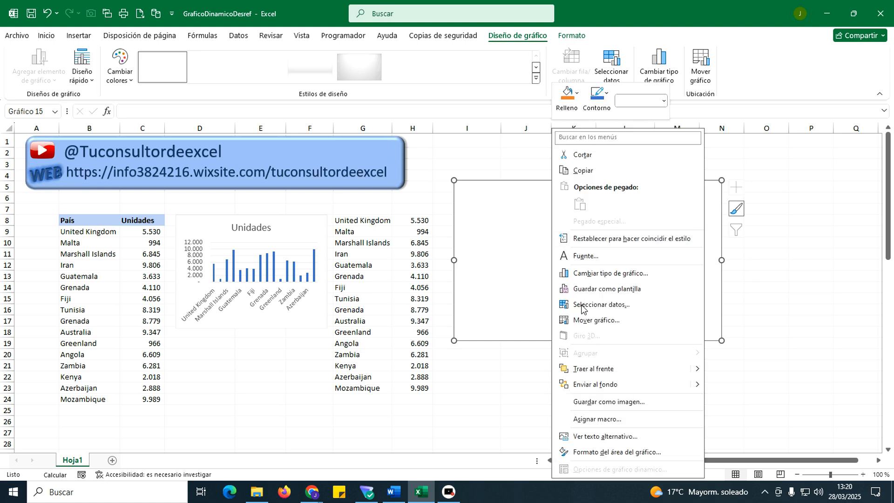
left_click(581, 306)
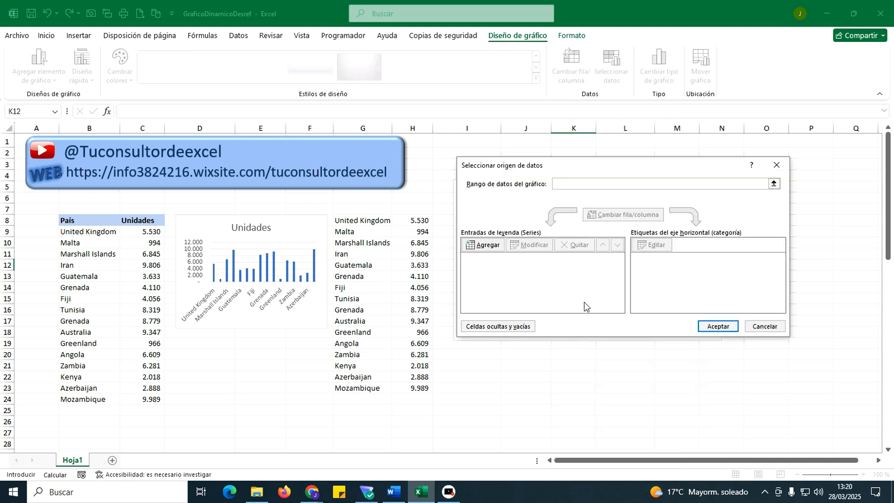
left_click(494, 245)
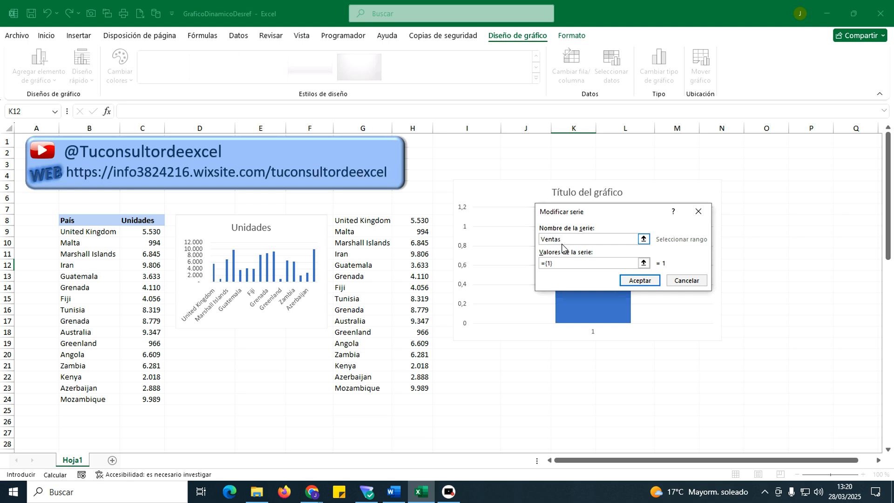
left_click_drag(557, 262, 535, 263)
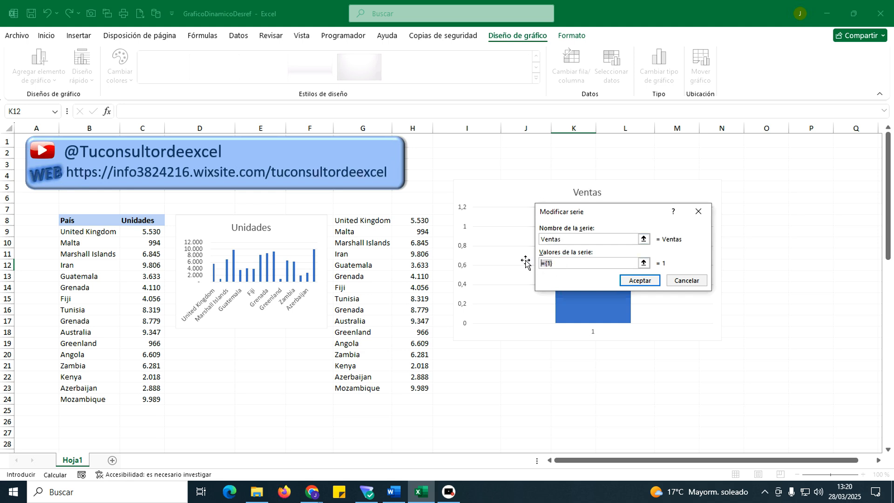
type("=Hoja1!")
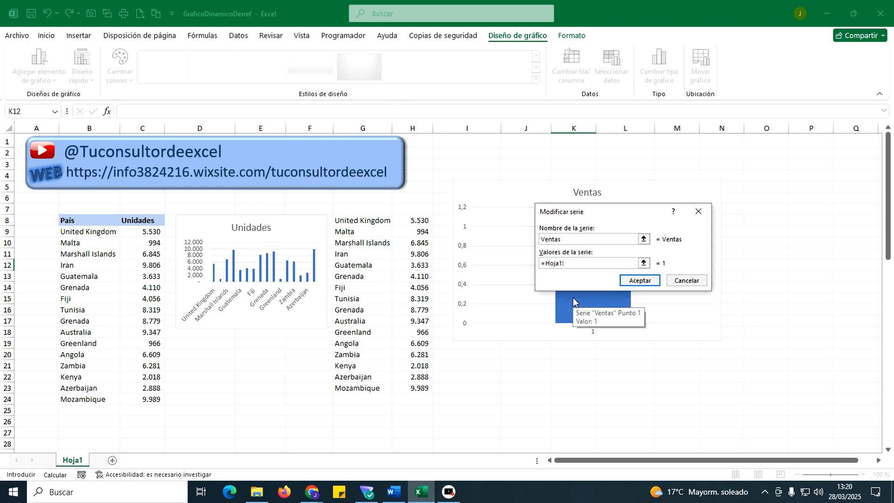
type("Ventas2")
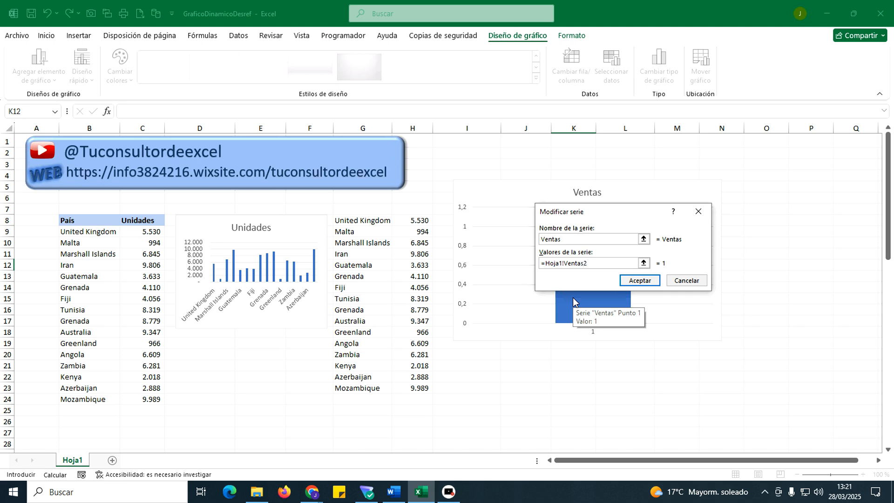
left_click(650, 282)
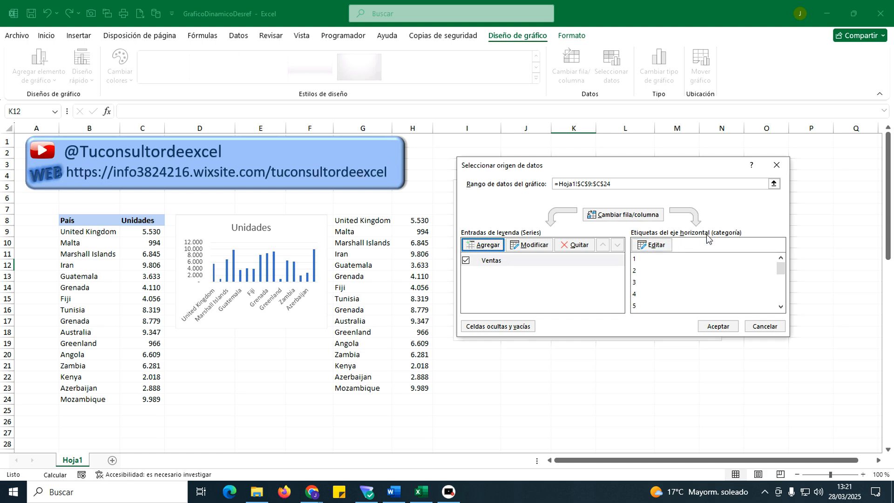
Set the chart's horizontal axis labels to =Hoja1!Paises2 and accept the data source
left_click(664, 247)
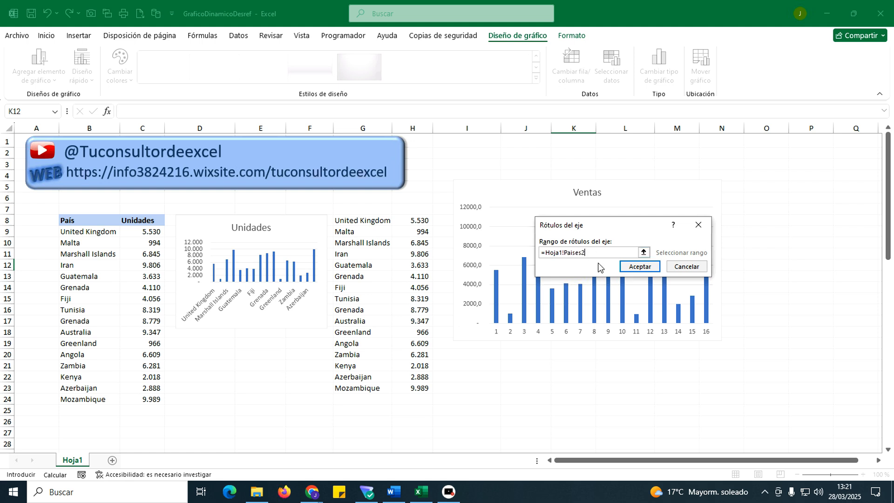
left_click(640, 266)
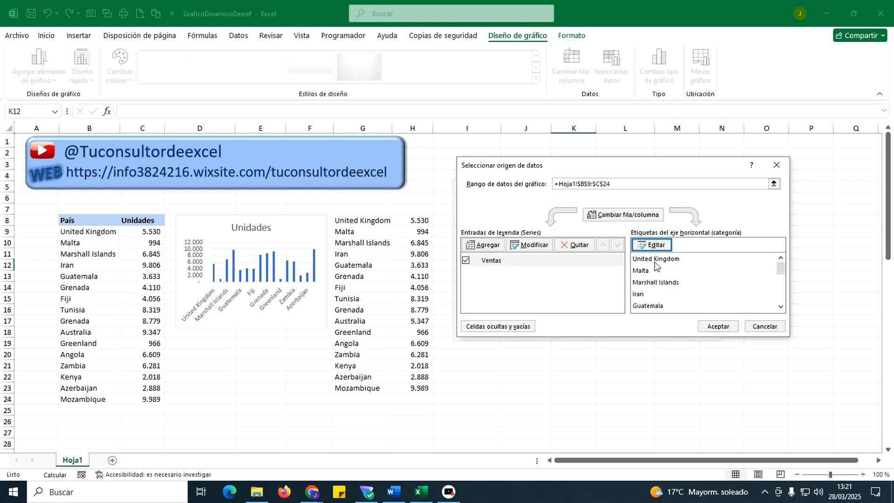
left_click(711, 328)
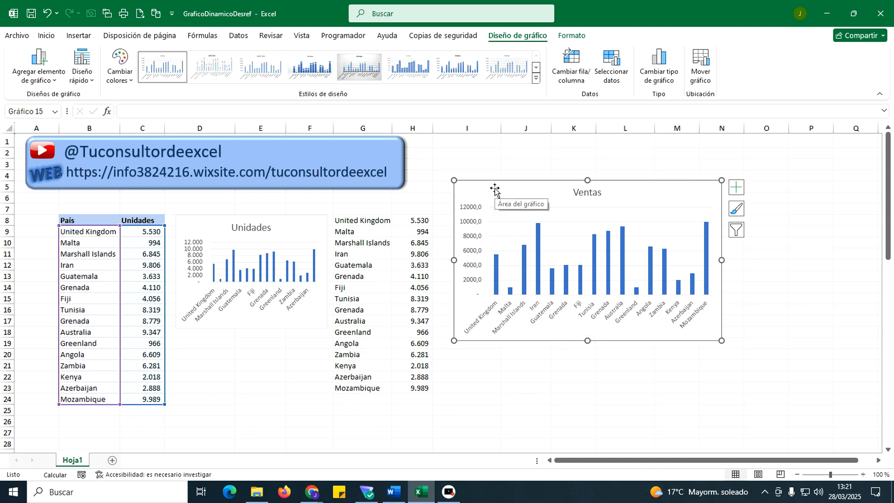
Review the defined names Paises2 and Ventas2 in the name manager, then close it without changes
left_click(203, 36)
left_click(532, 163)
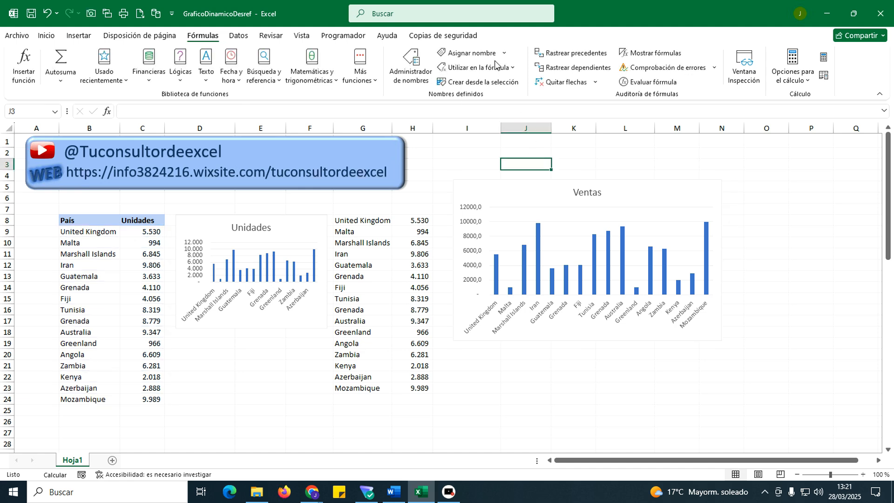
left_click(398, 71)
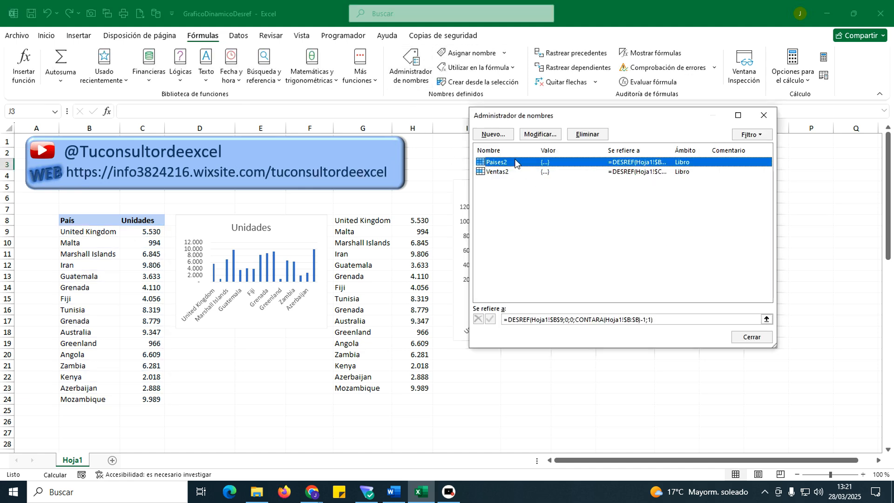
left_click(751, 337)
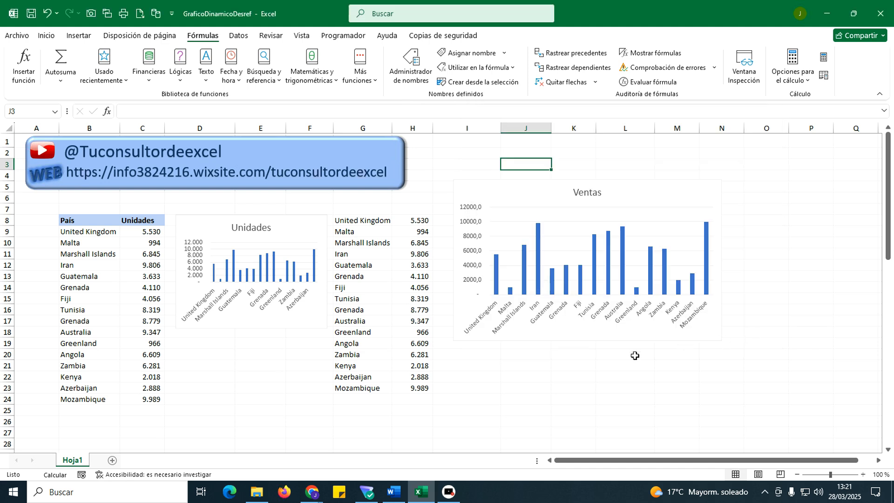
Add a new row below Mozambique with the country España in B25 and 10000 units in C25
left_click(99, 412)
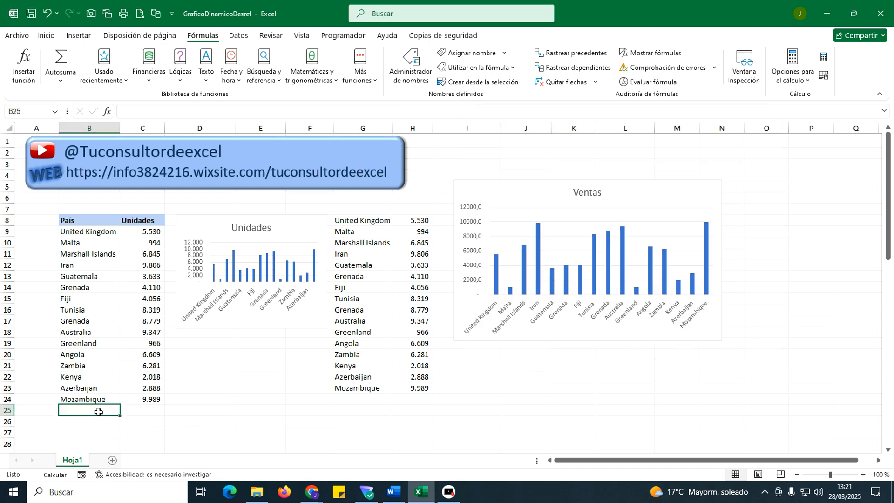
type("España")
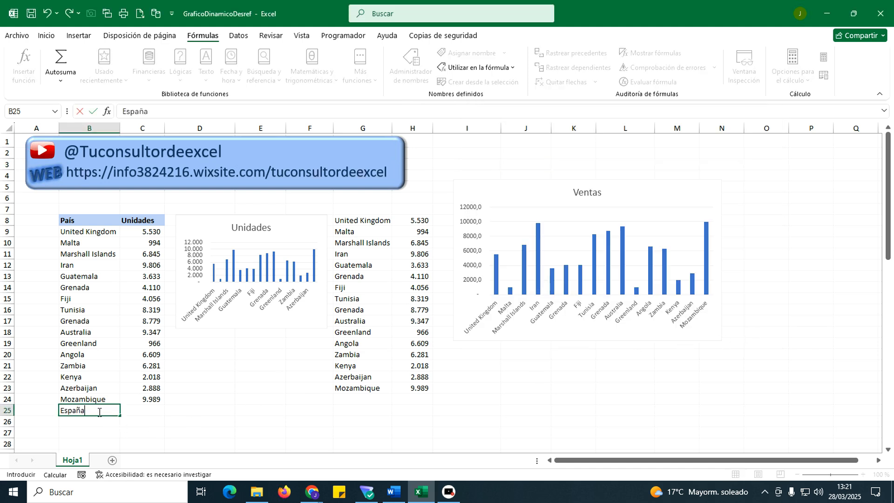
key("Tab")
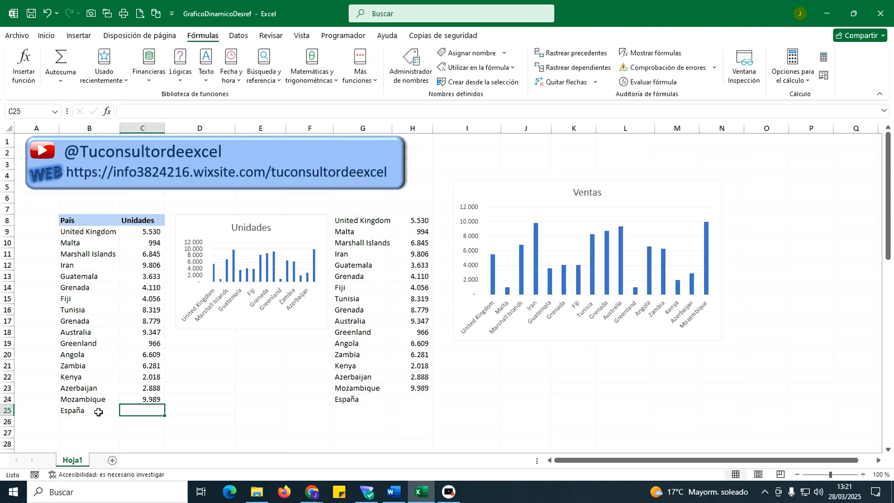
type("10000")
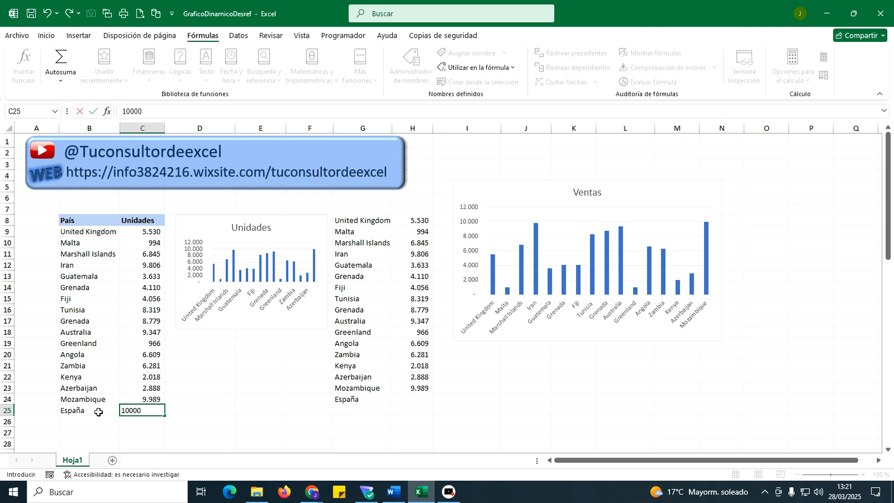
key("Tab")
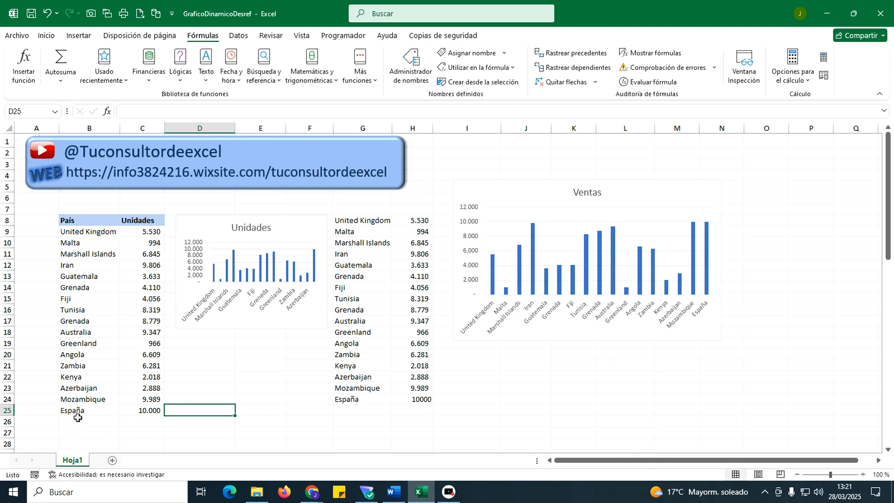
Change España's units in C25 to 5200 and check its column in the Ventas chart
left_click(154, 413)
type("5200")
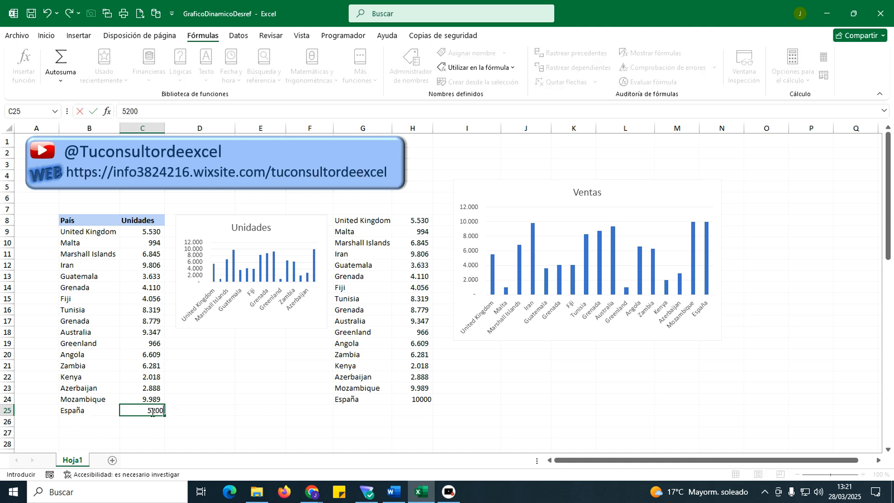
key("Tab")
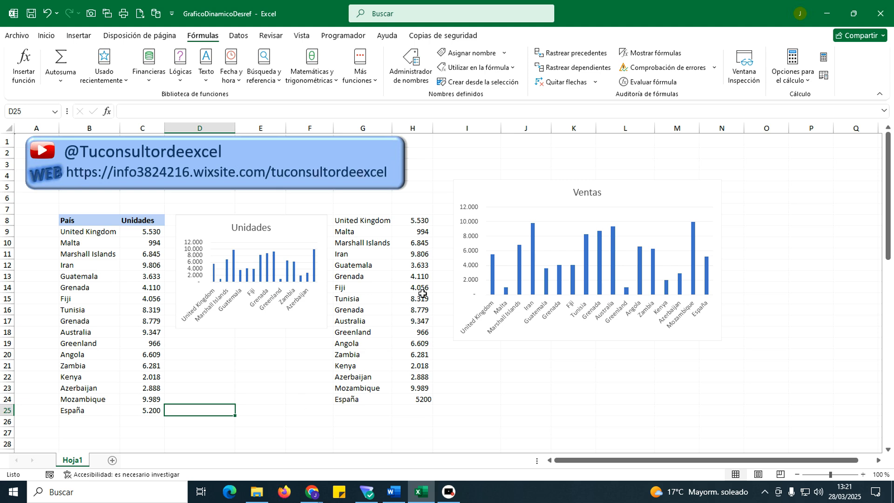
mouse_move(705, 280)
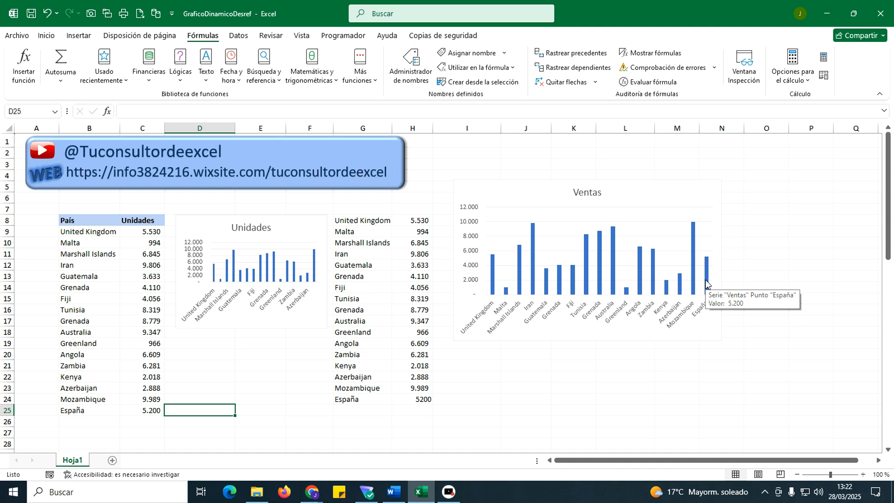
Shrink the Ventas chart and move it up to cover about columns I to L, rows 1 to 9
left_click(720, 338)
left_click_drag(720, 338, 650, 280)
left_click_drag(502, 195, 489, 161)
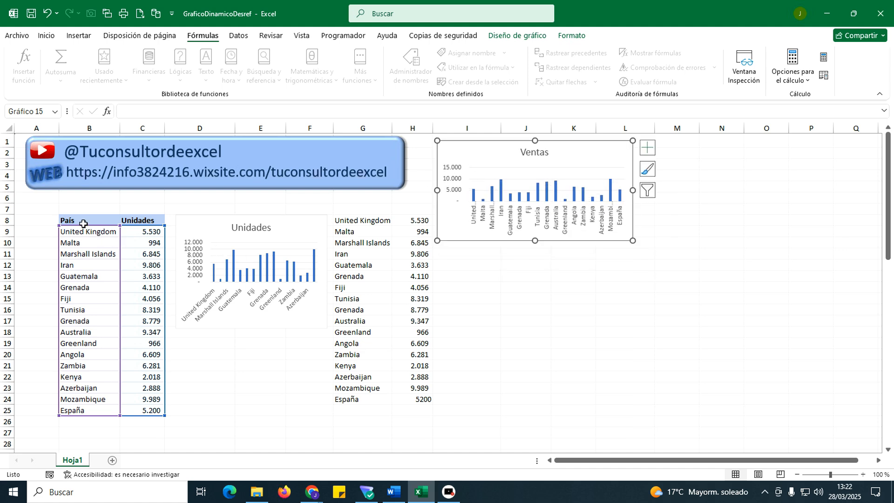
Copy the País and Unidades data from B8:C24 and place the copy starting at I11, under the Ventas chart
left_click_drag(75, 220, 135, 396)
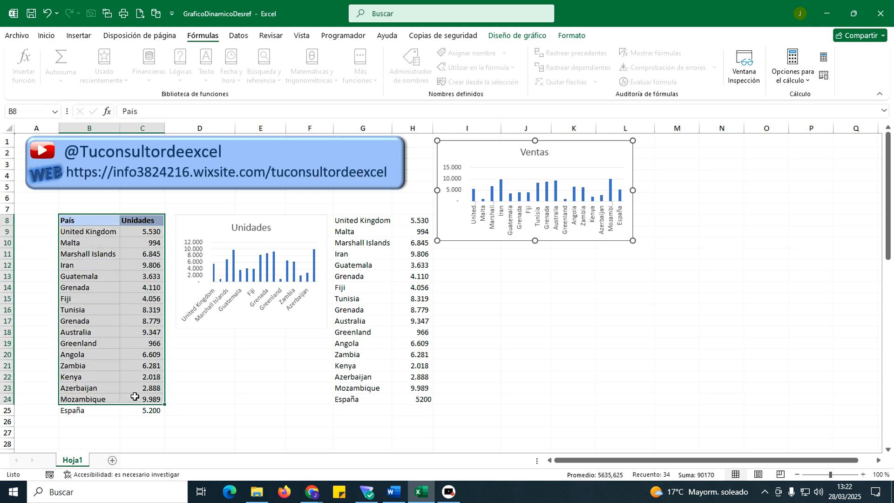
right_click(104, 264)
left_click(136, 170)
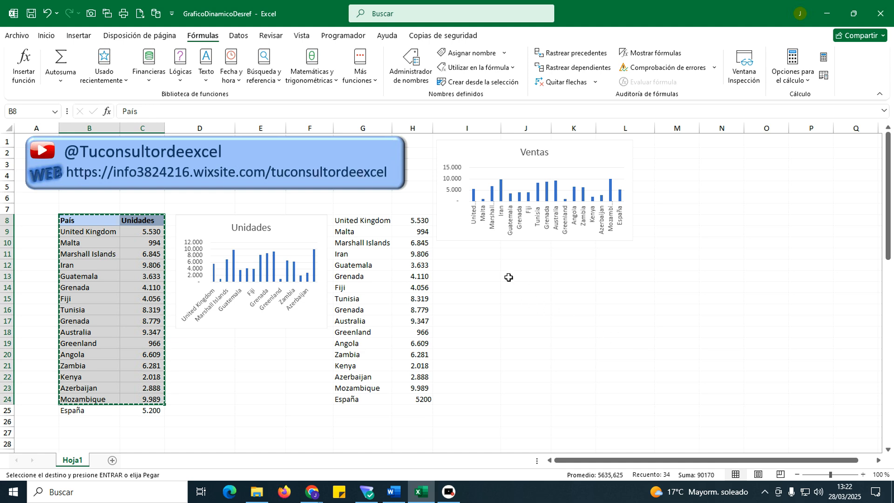
left_click(471, 264)
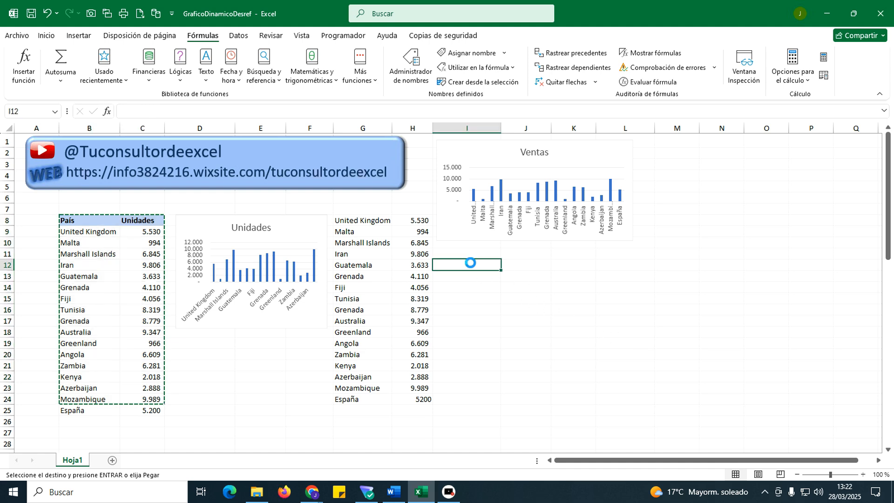
key("ctrl+v")
left_click_drag(477, 257, 482, 246)
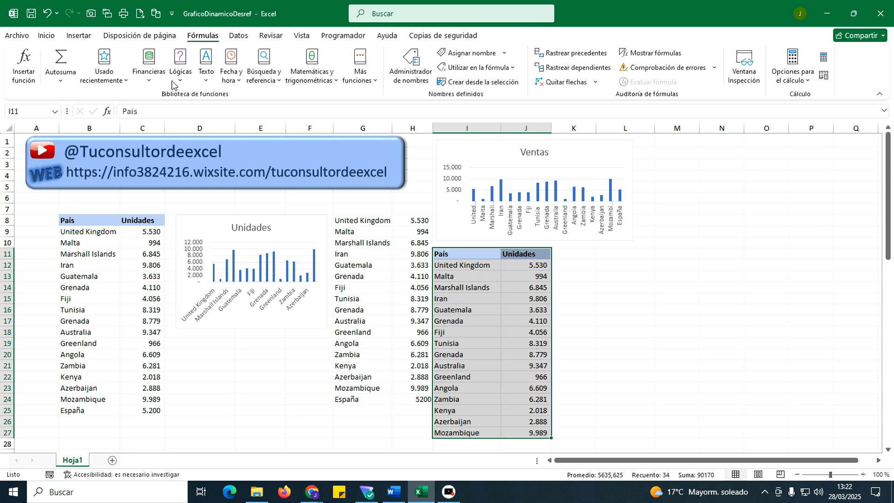
Convert the copied range I11:J27 into a table with headers
left_click(80, 37)
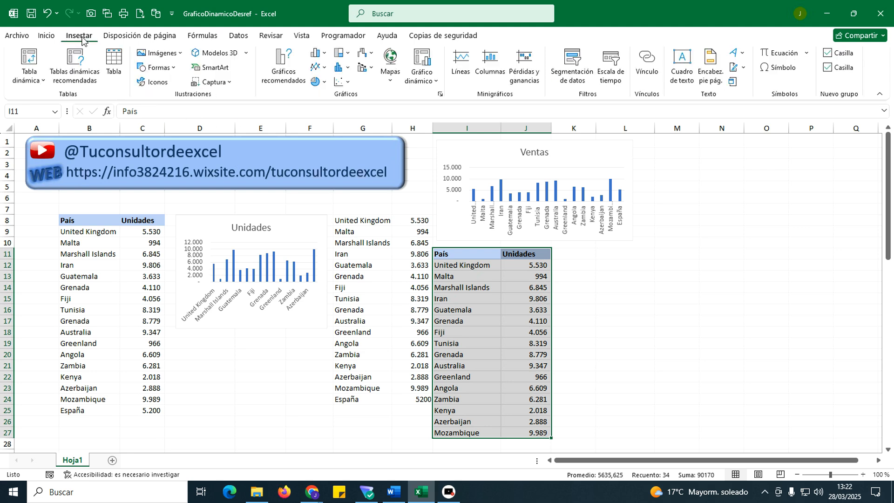
left_click(115, 65)
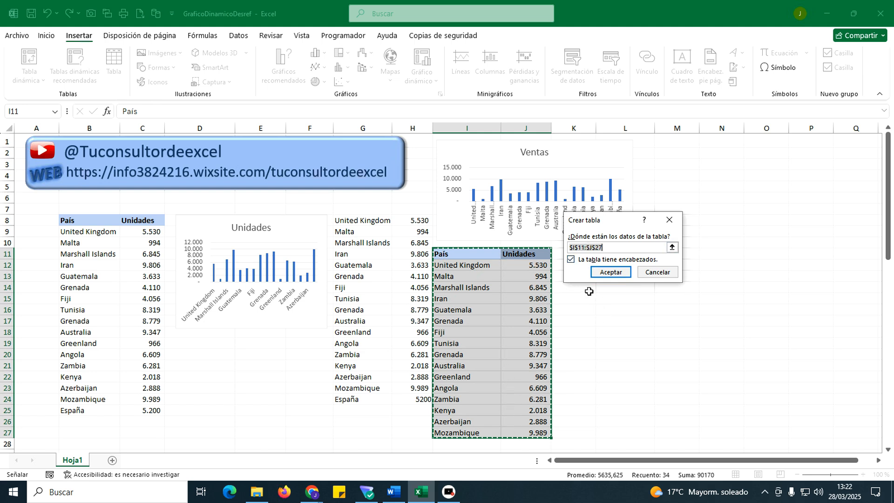
left_click(612, 275)
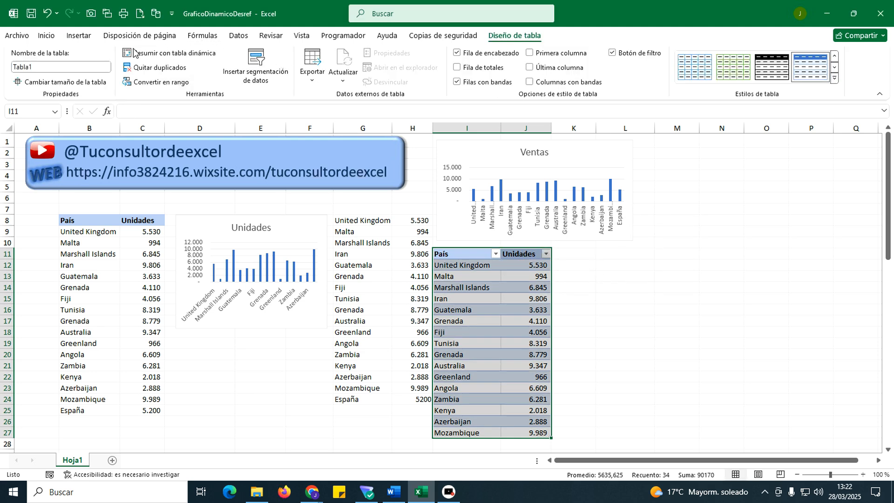
Insert a 2-D clustered column chart from the table, shrink it and place it over about columns K to P, rows 11 to 23
left_click(88, 35)
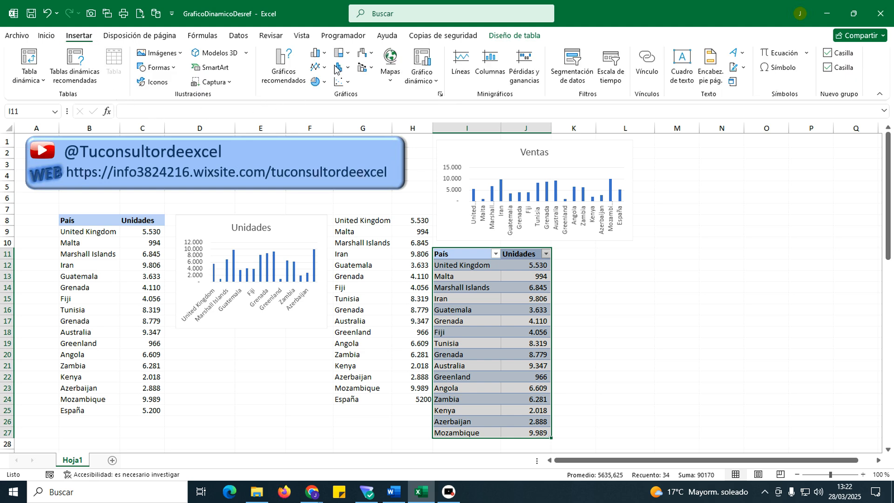
left_click(318, 53)
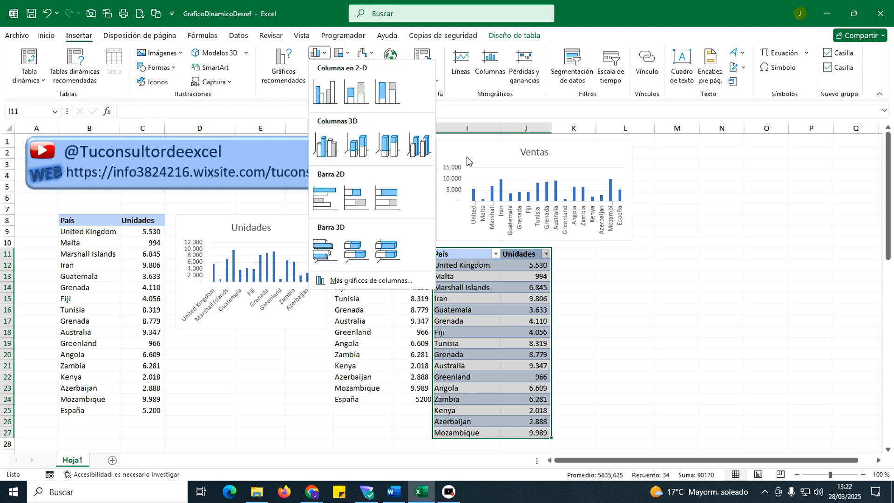
left_click(324, 92)
left_click_drag(582, 373, 552, 354)
left_click_drag(384, 224, 645, 260)
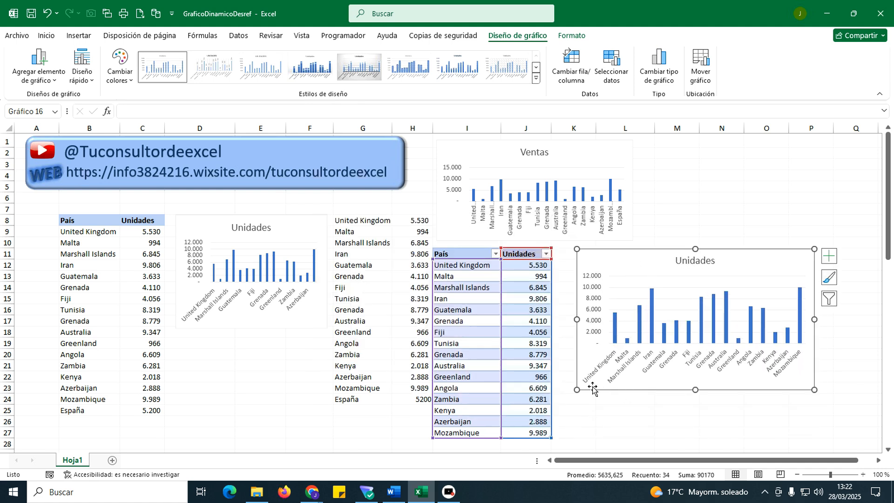
Add a row for España with 5000 units directly below the table, in I28:J28, and check its column in the new chart
left_click(485, 443)
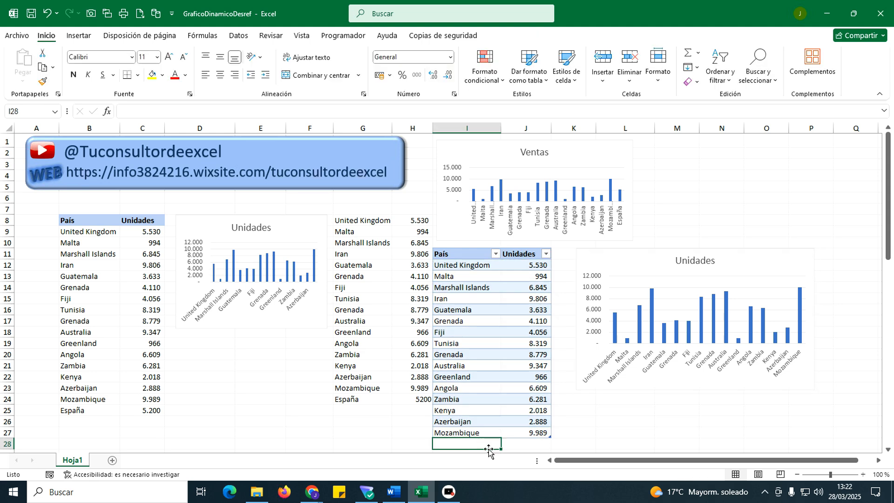
type("Españ")
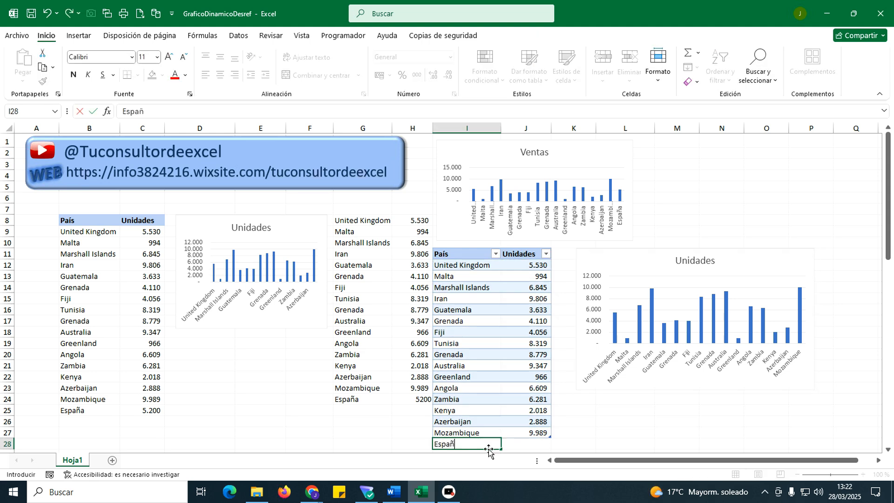
key("Tab")
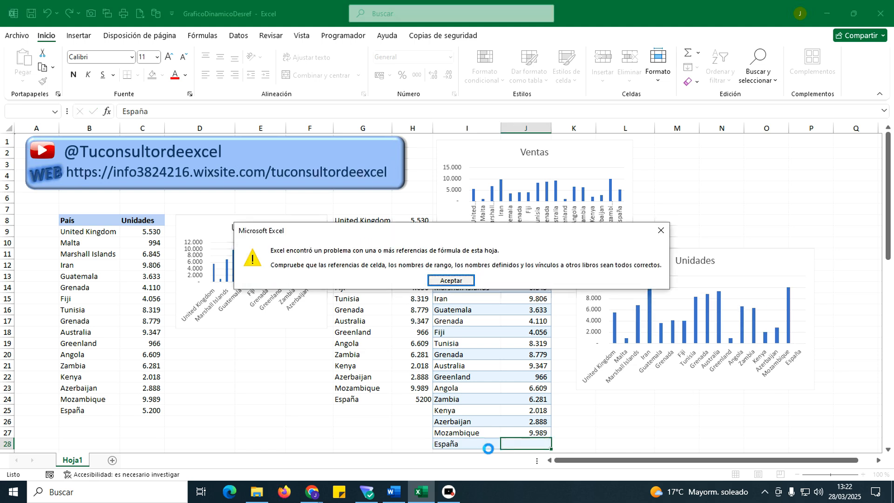
key("Return")
type("5")
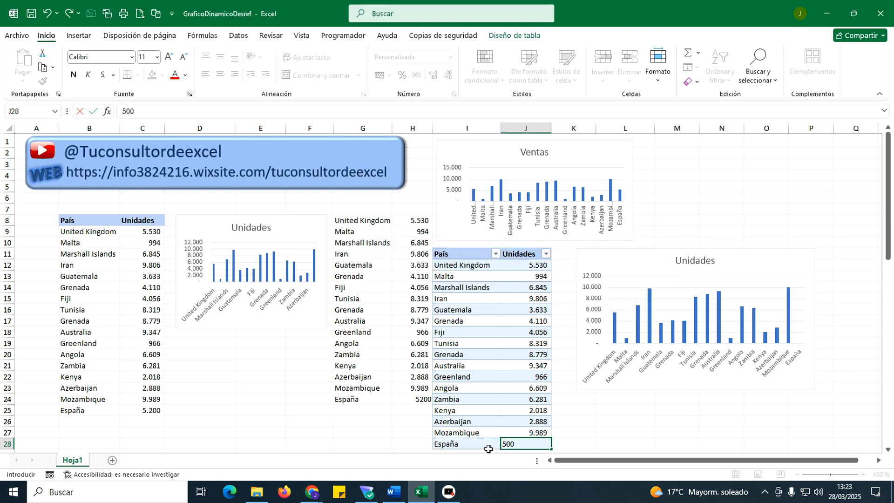
key("Tab")
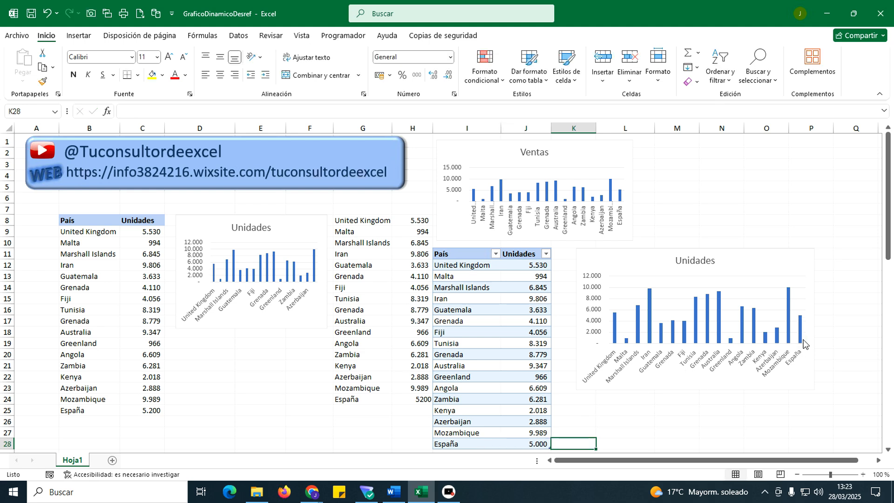
Change the table's last row, I28:J28, to Italia with 4200 units
left_click(448, 443)
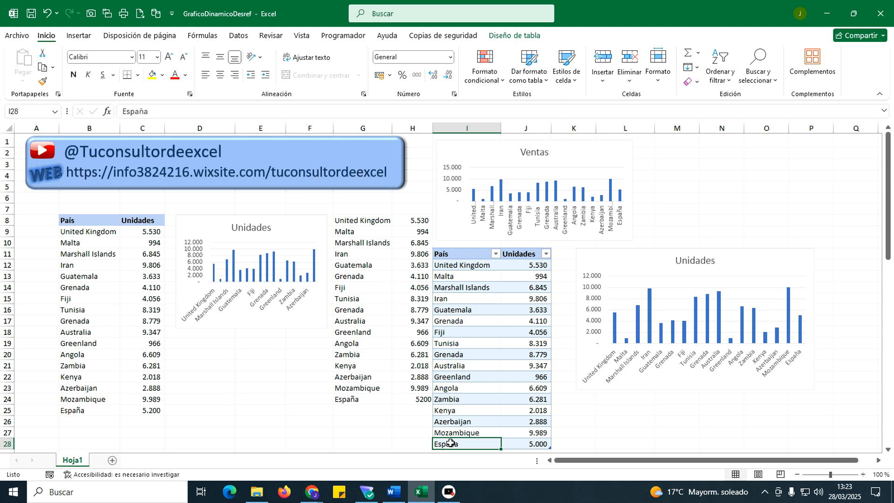
type("Italia")
key("Tab")
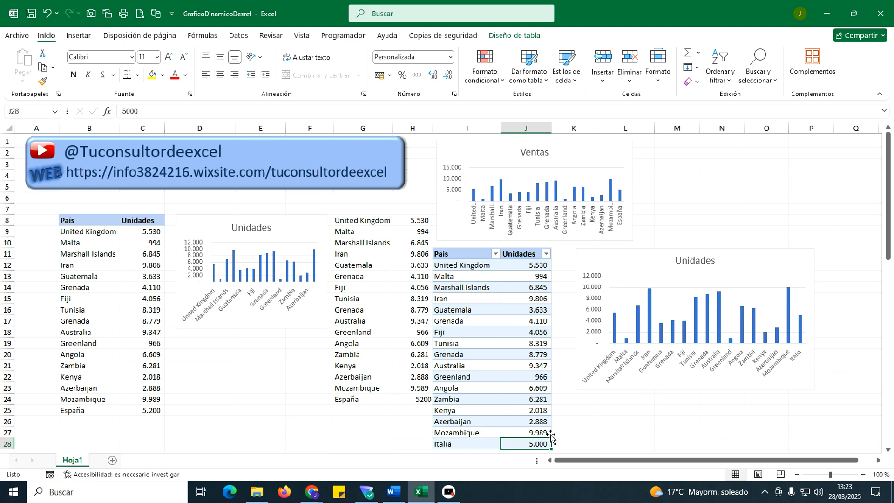
type("4200")
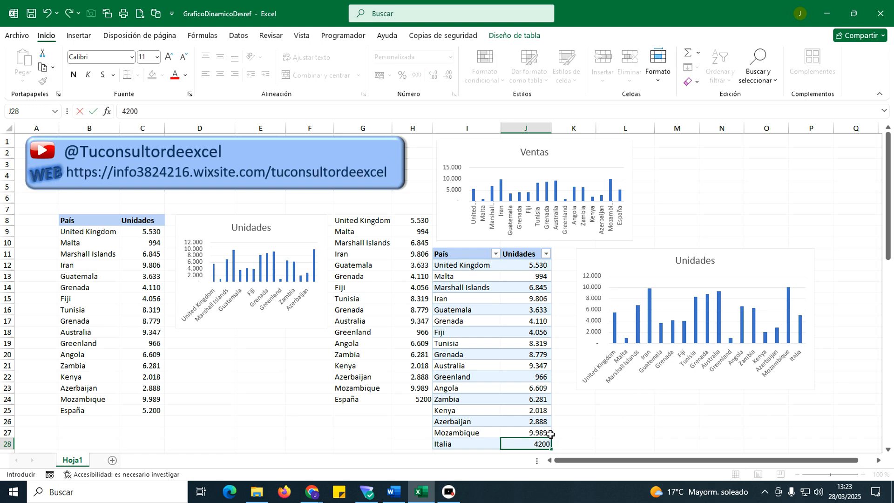
key("Return")
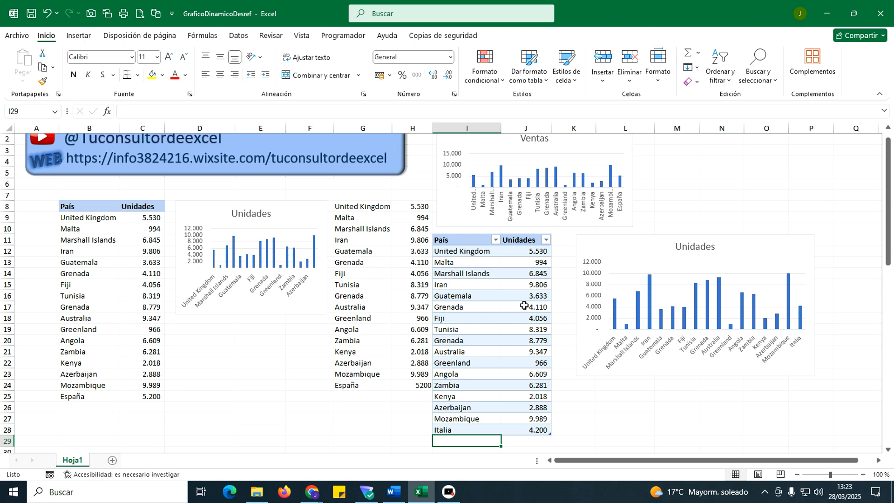
Examine the DESREF formula in G8 and select the whole table I11:J28 to compare the two dynamic chart methods
left_click(359, 207)
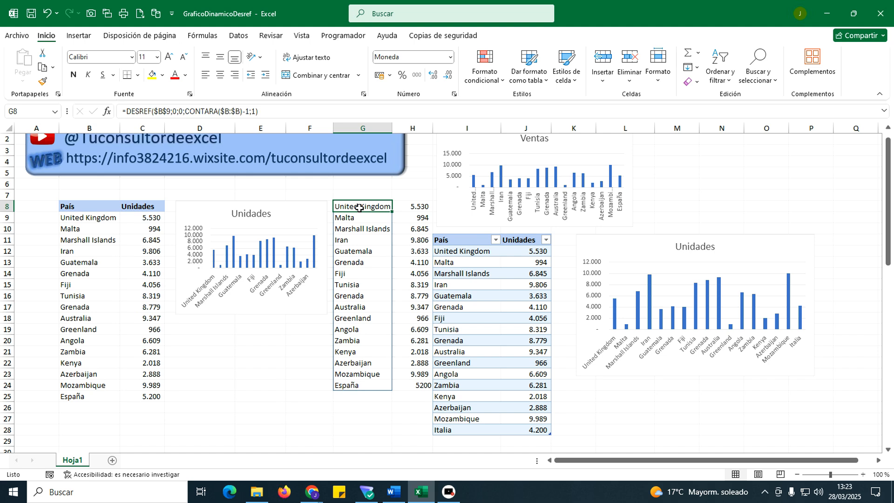
scroll(284, 378, "up", 1)
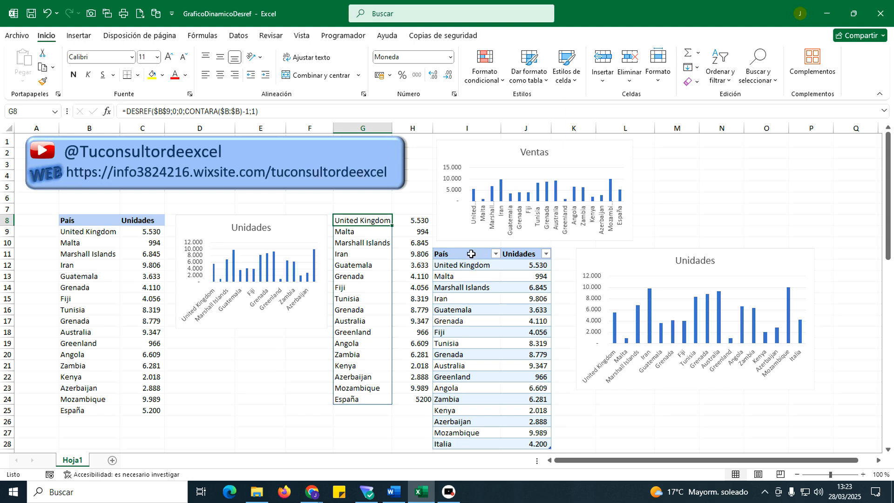
left_click_drag(461, 255, 514, 447)
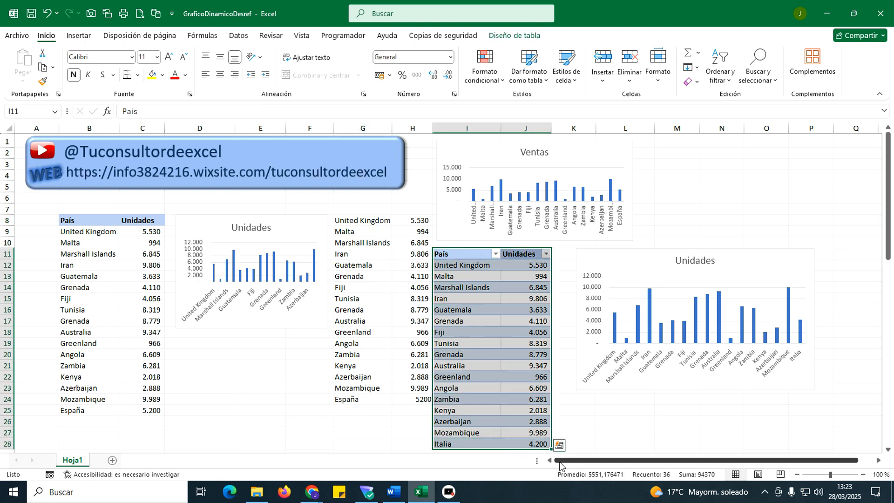